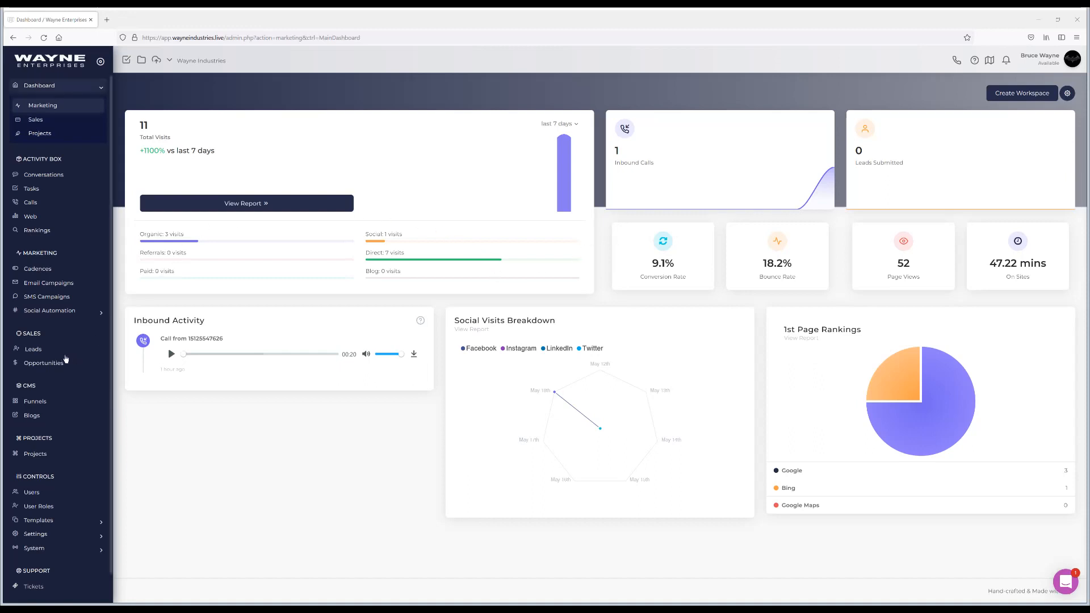
Step: Open the Data Forms list within the data templates
scroll(57, 359, "down", 1)
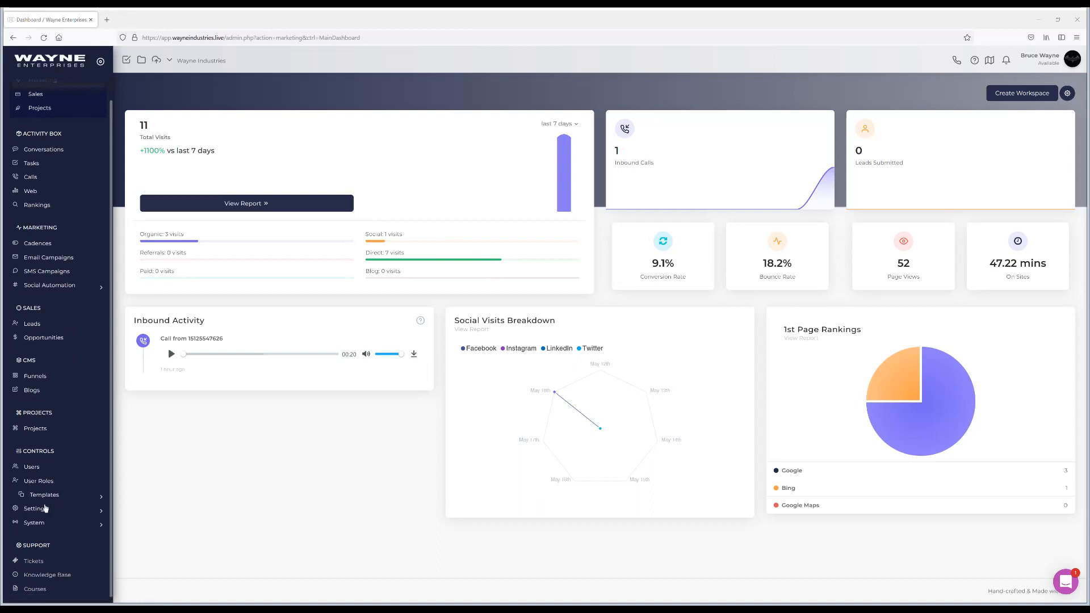
left_click(41, 495)
scroll(57, 493, "down", 3)
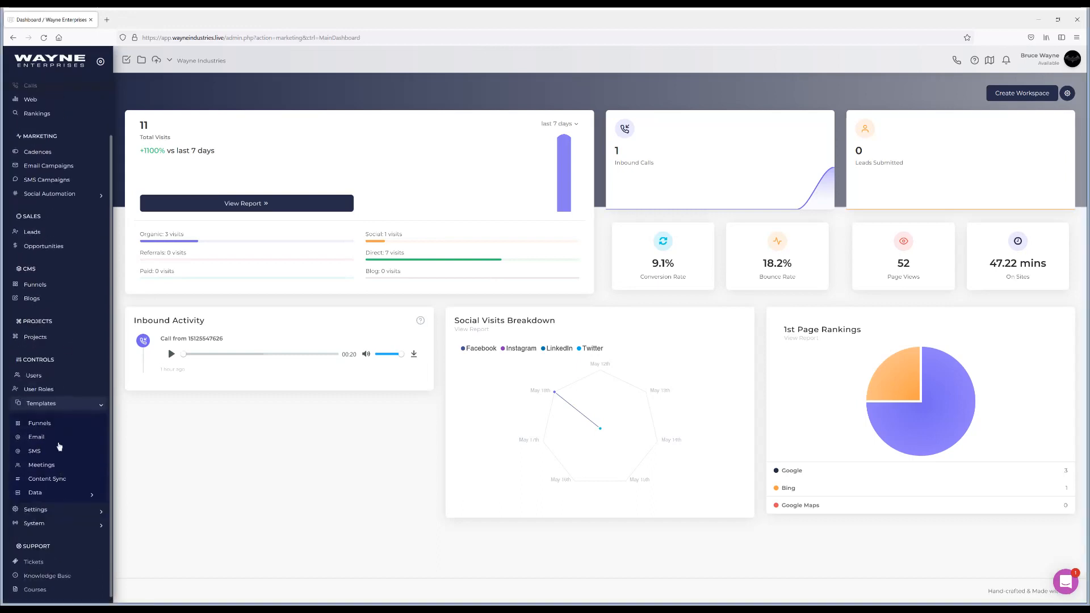
left_click(57, 493)
scroll(53, 480, "down", 1)
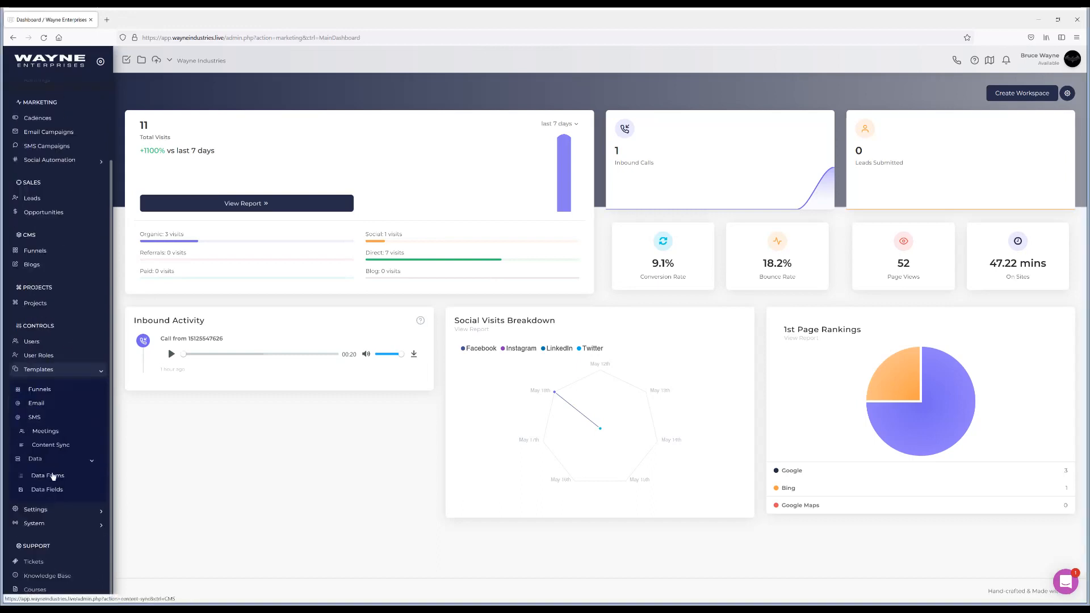
left_click(52, 476)
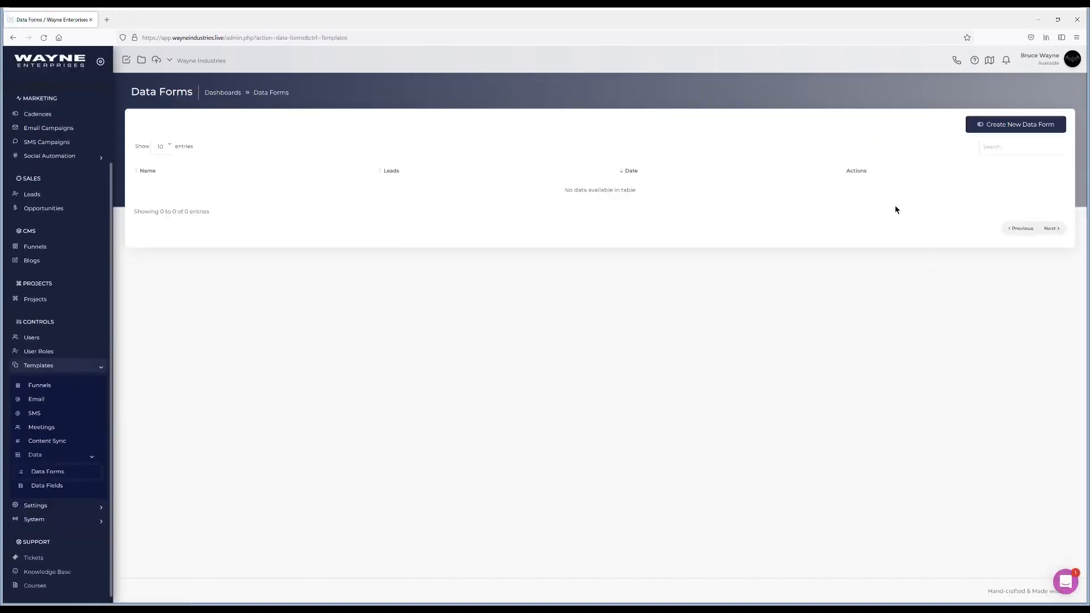
Step: Create a data form named "Wayne Industries CTA" assigned to the Wayne Industries workspace
left_click(982, 128)
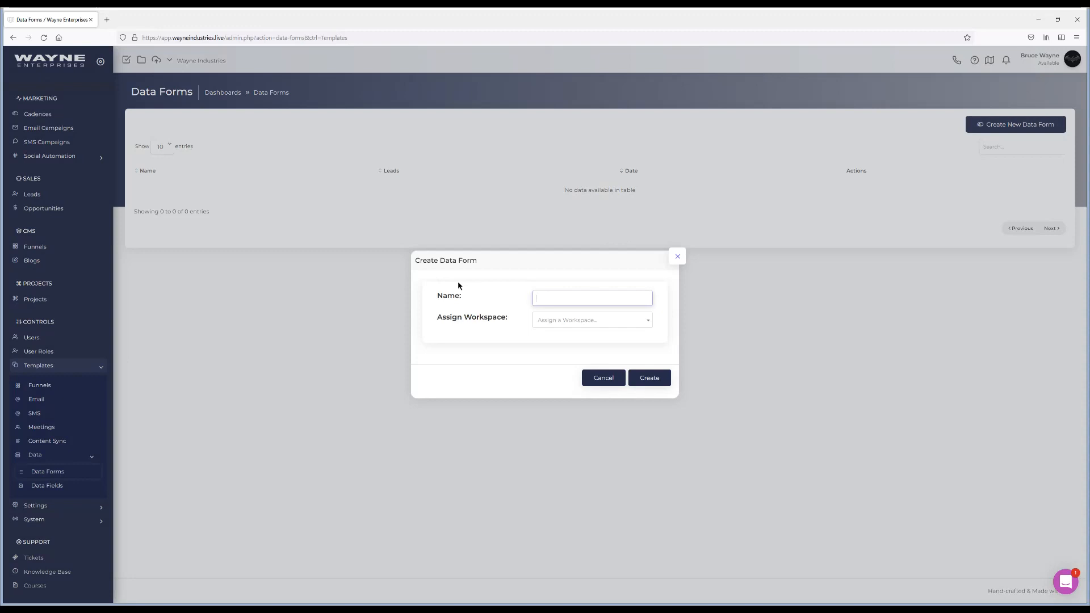
type("Wayne Industries C")
left_click(602, 319)
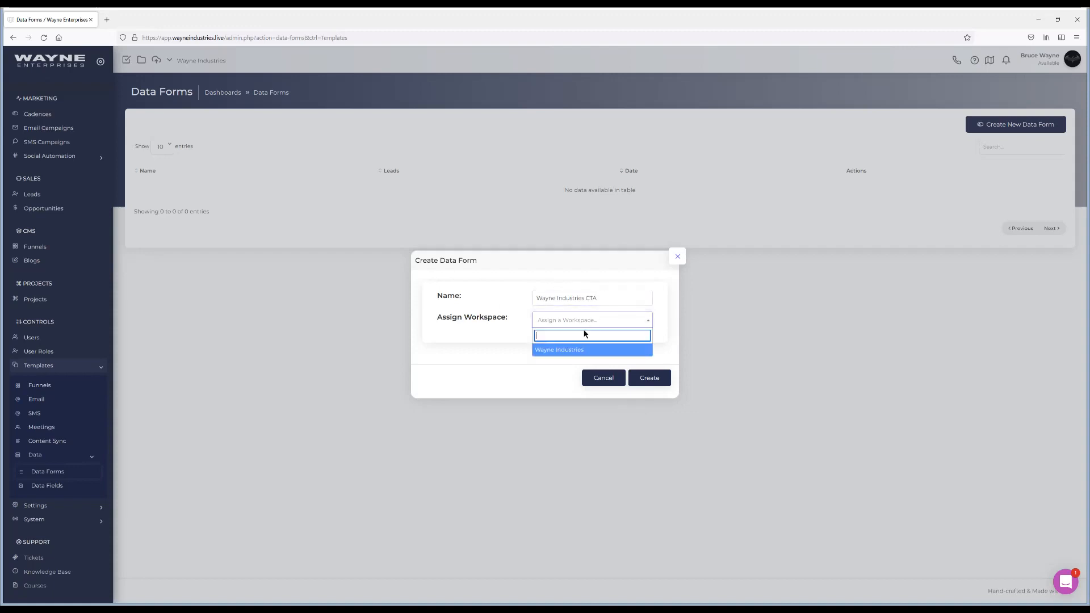
left_click(559, 350)
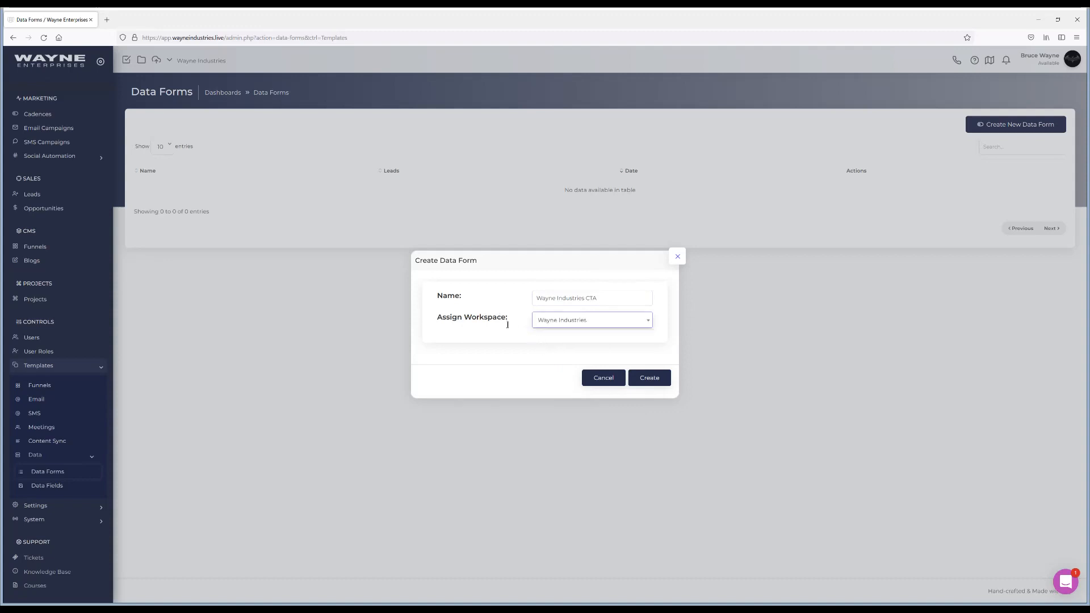
left_click(661, 377)
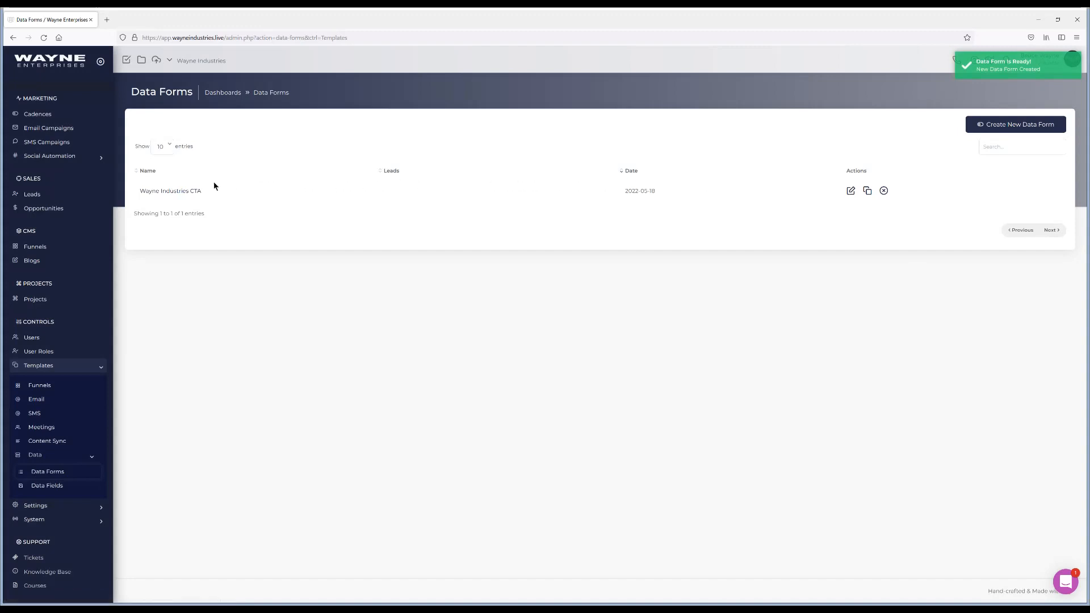
Step: Open the Wayne Industries CTA form and set its data form button text to "Schedule Call Back"
left_click(166, 191)
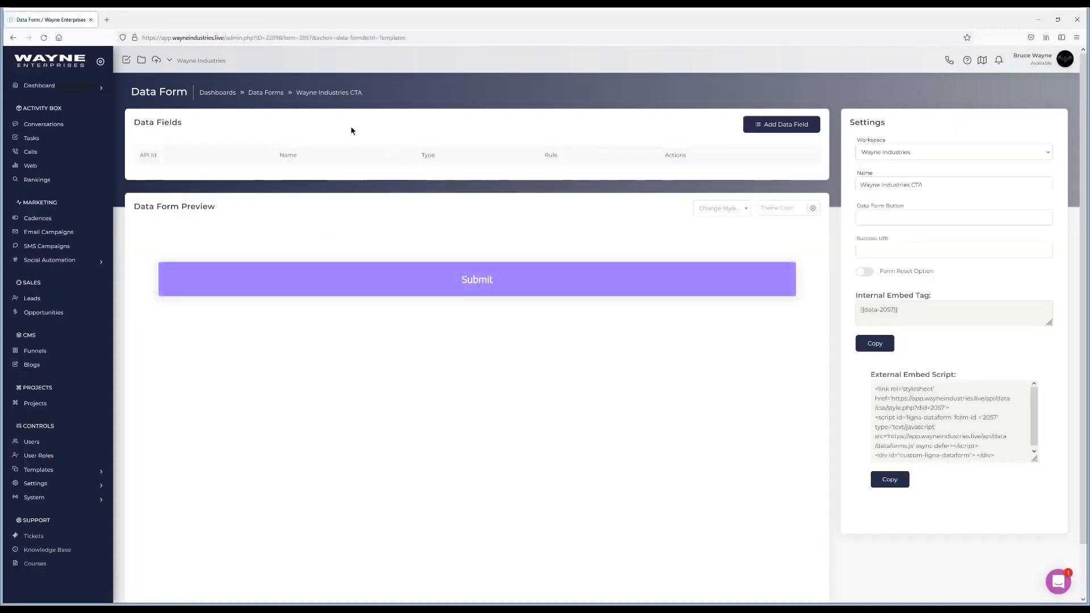
left_click(335, 94)
left_click(888, 215)
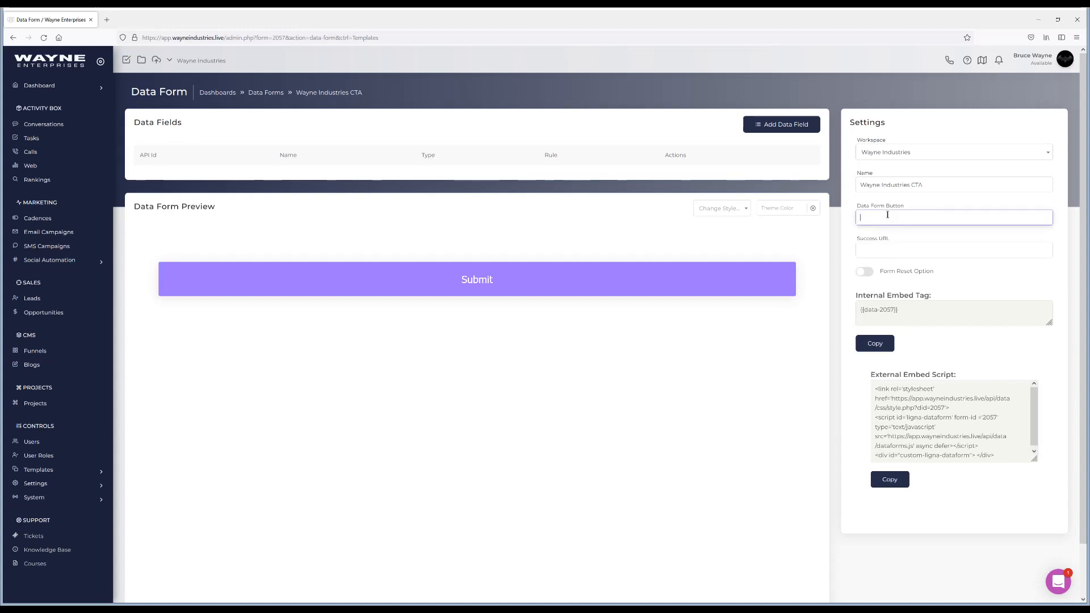
type("Schedule Call Back")
left_click(868, 342)
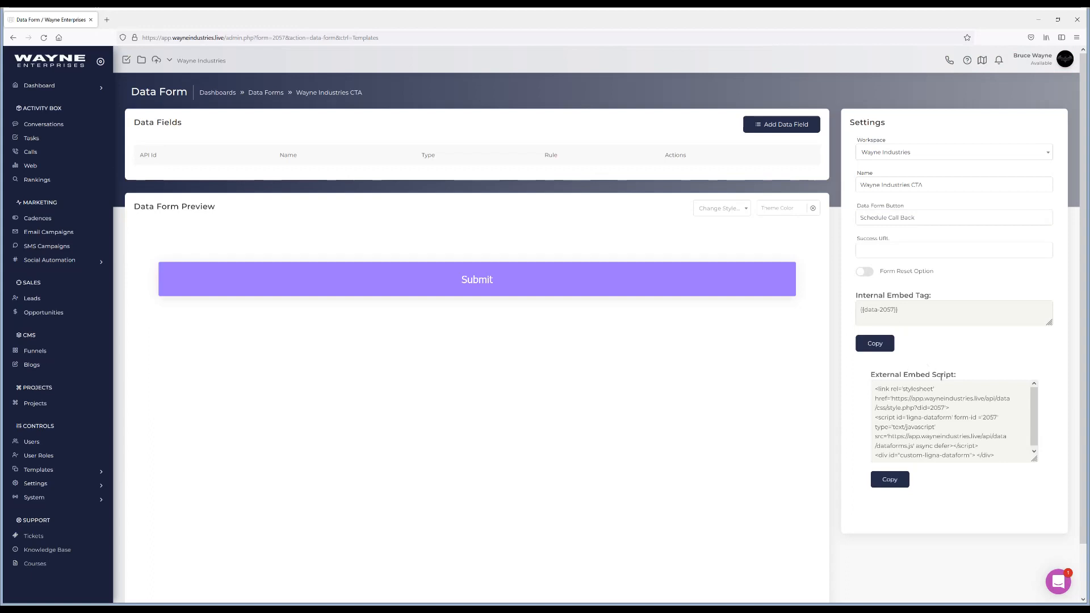
scroll(927, 400, "down", 1)
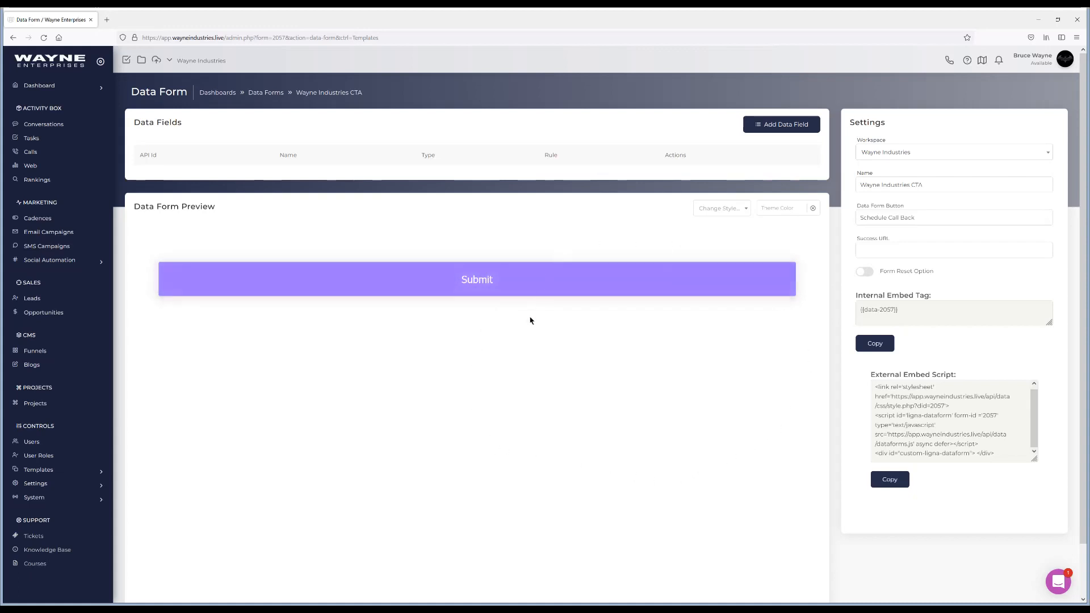
scroll(929, 402, "down", 2)
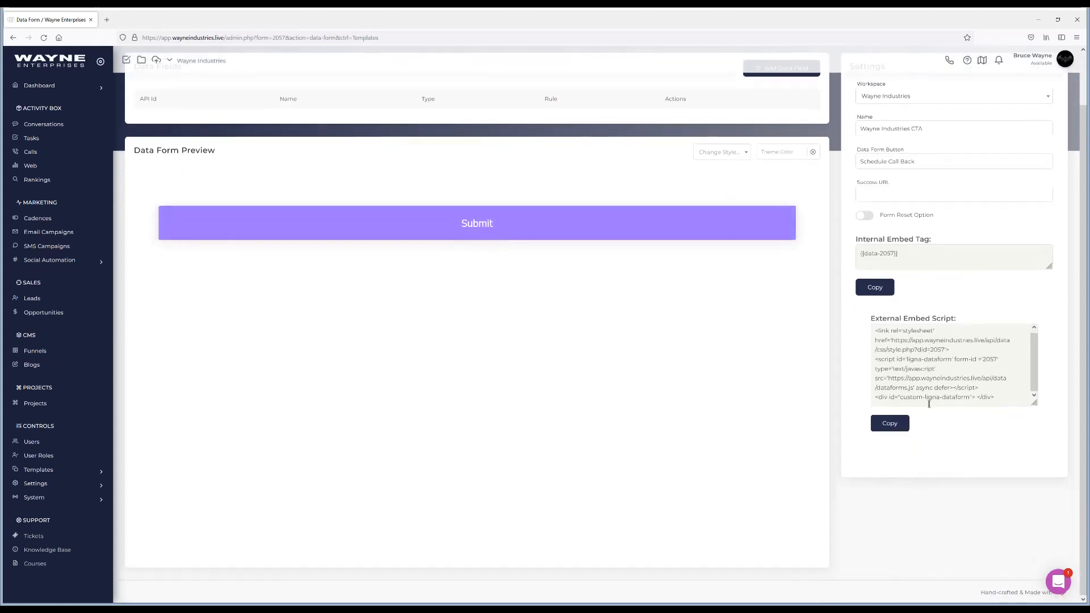
scroll(928, 397, "up", 1)
left_click_drag(1036, 411, 1041, 369)
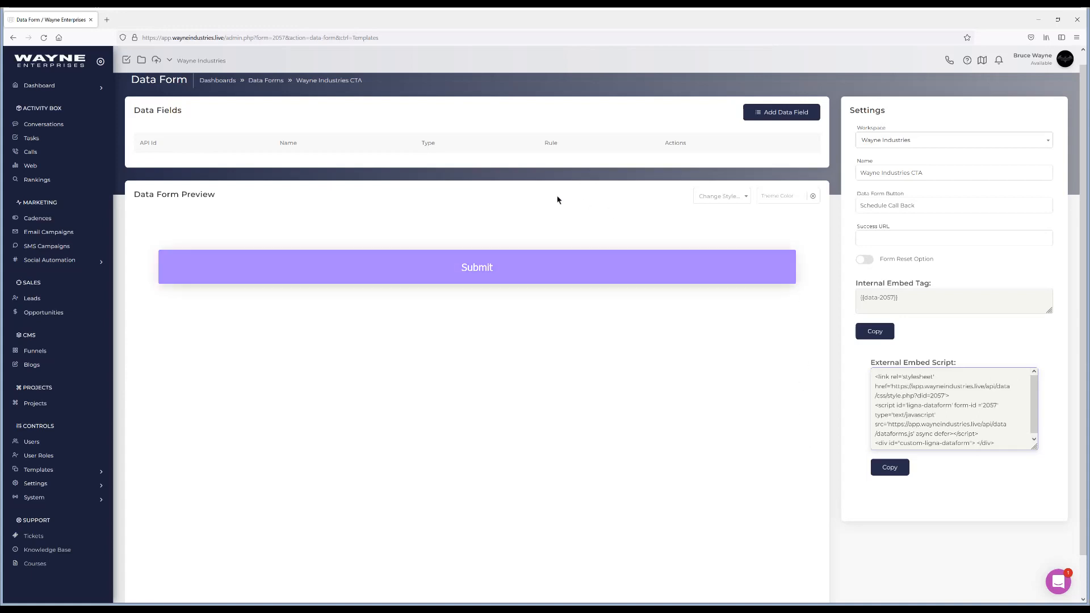
scroll(516, 200, "up", 1)
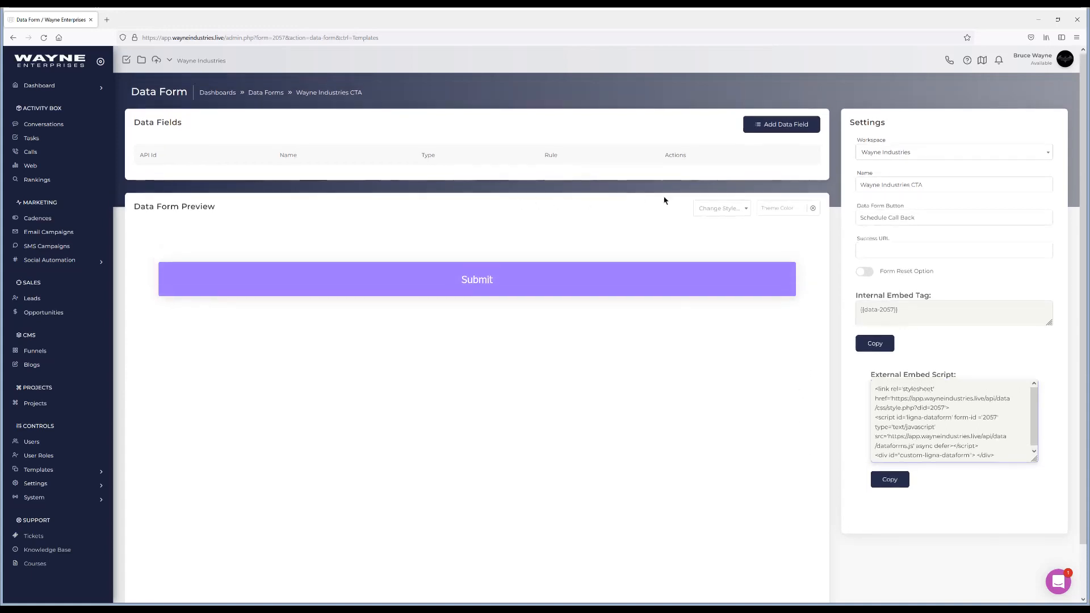
Step: Add a data field named "First Name" of type Text Input to the form
left_click(767, 125)
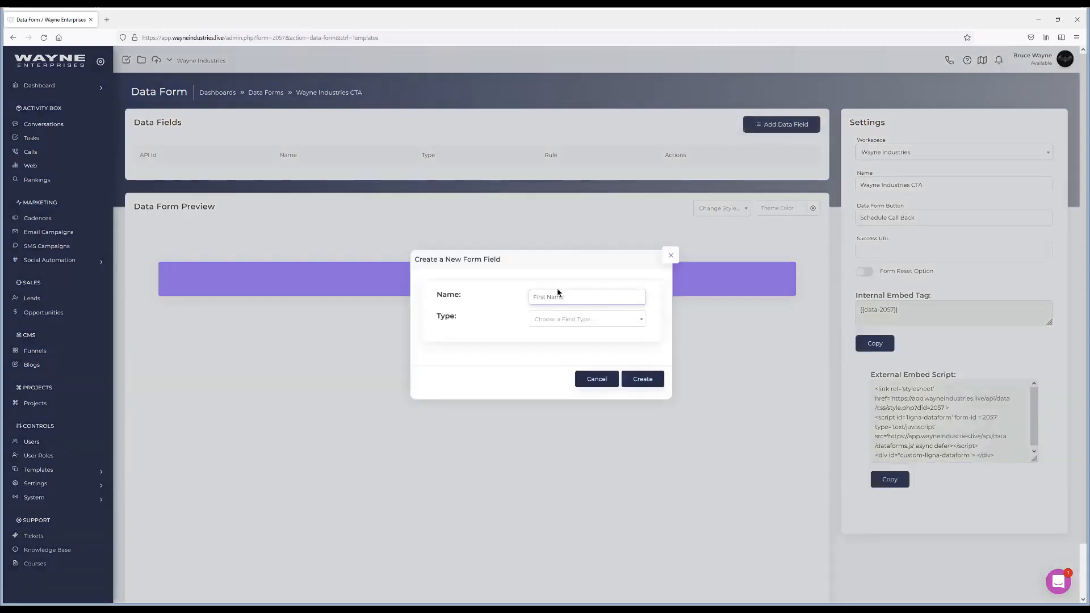
left_click(560, 321)
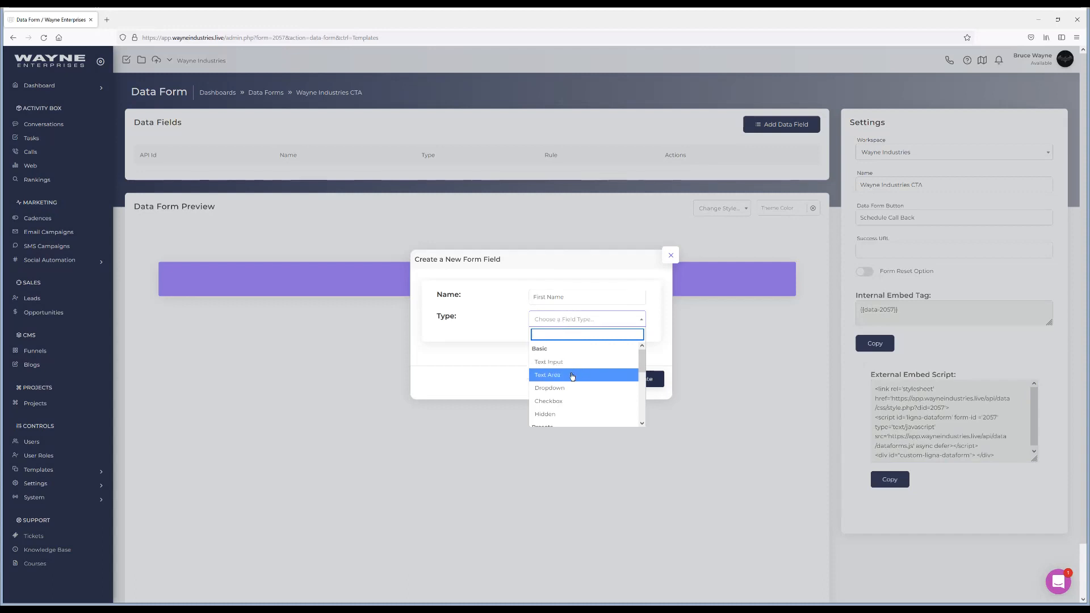
scroll(572, 376, "down", 1)
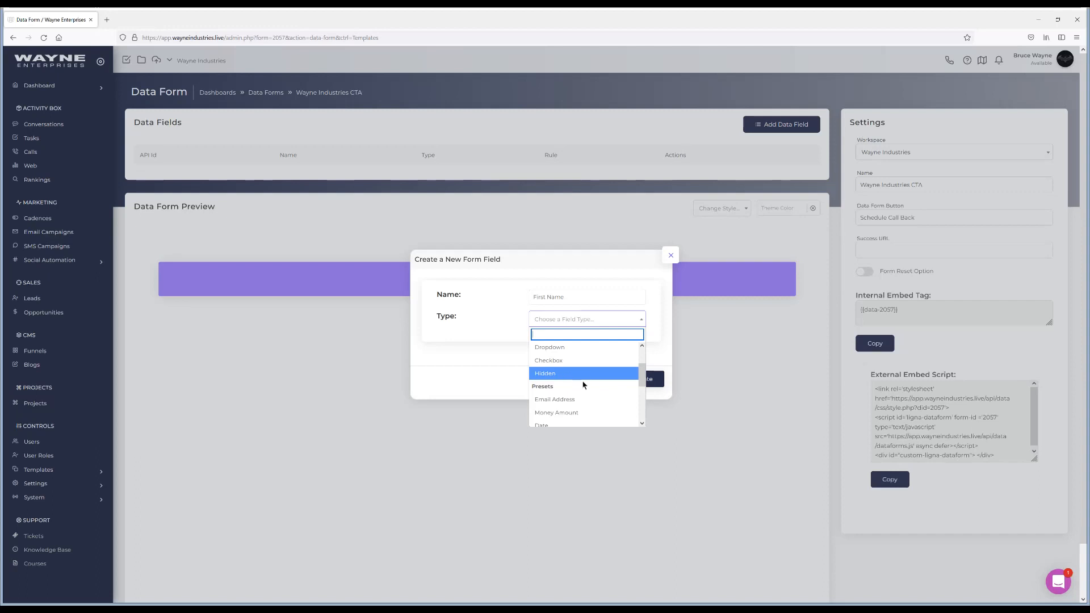
key("Down")
key("Down")
key("Down")
key("Down")
key("Down")
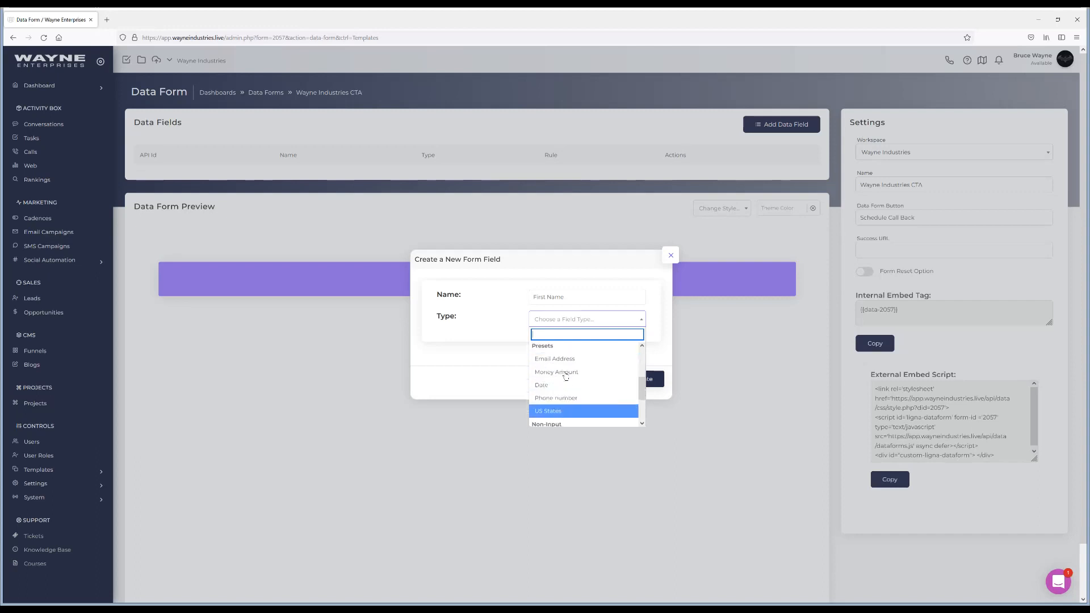
scroll(577, 372, "down", 1)
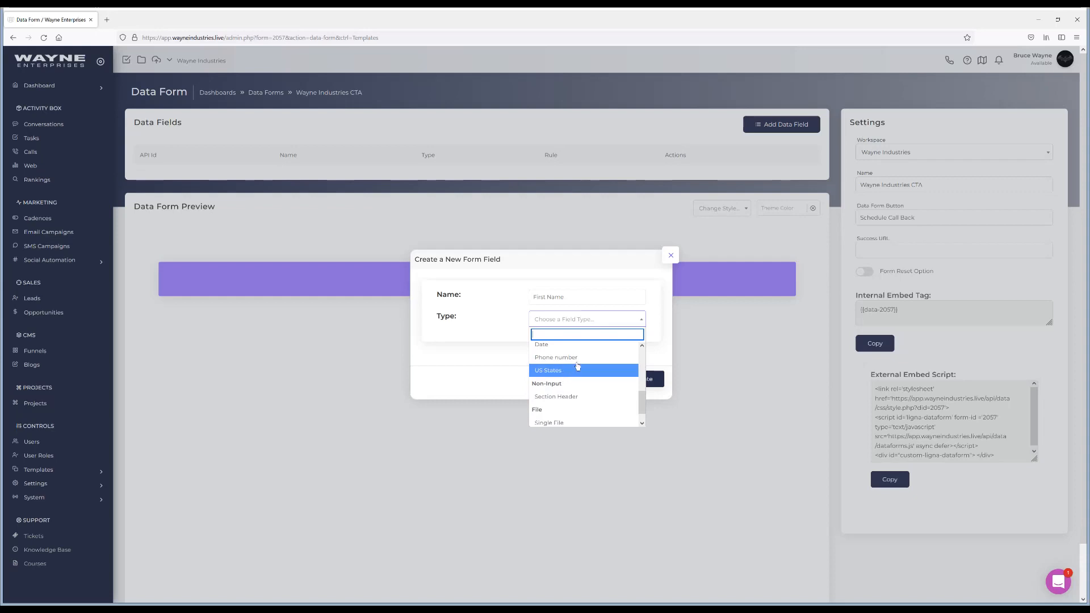
scroll(573, 375, "down", 1)
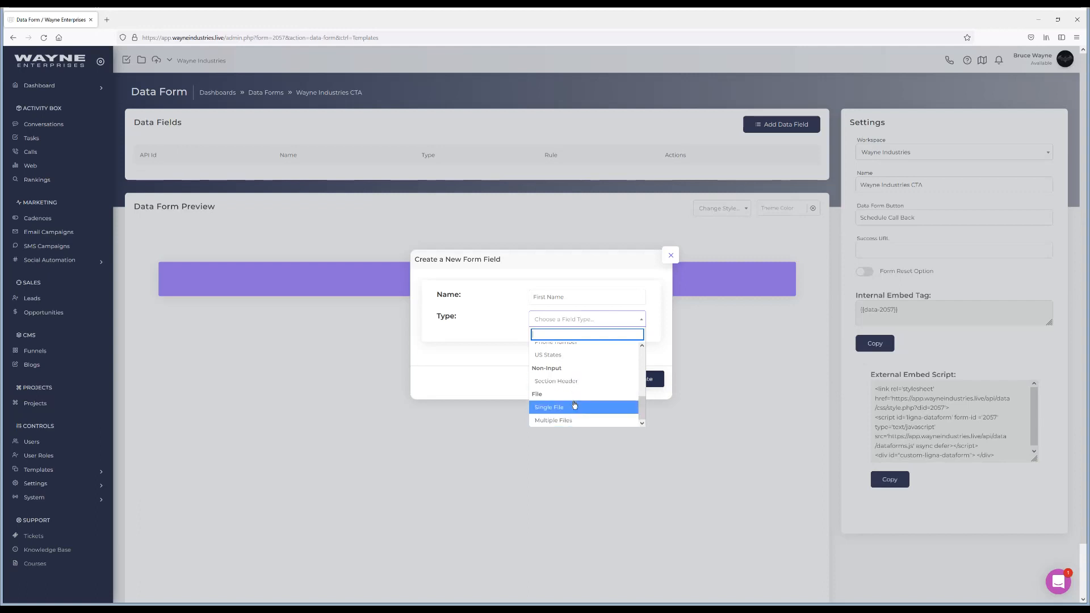
scroll(573, 405, "up", 5)
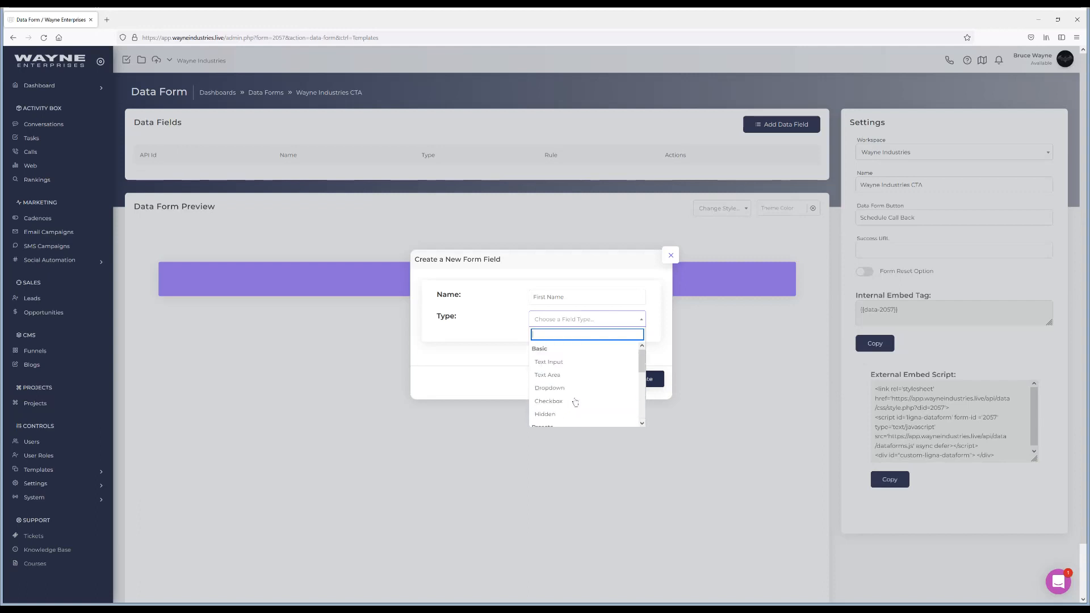
left_click(563, 363)
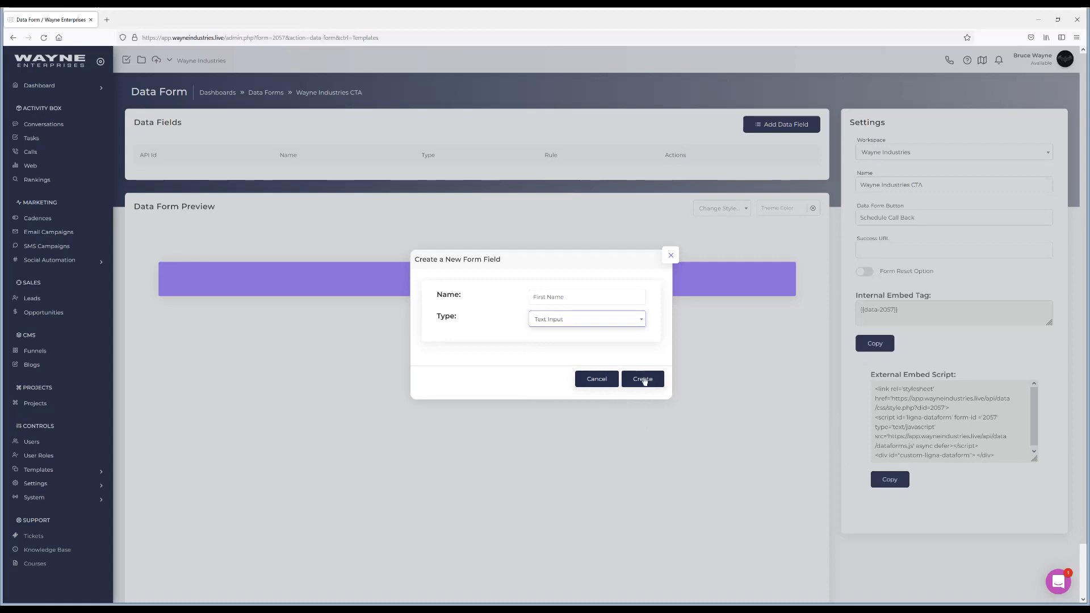
left_click(644, 379)
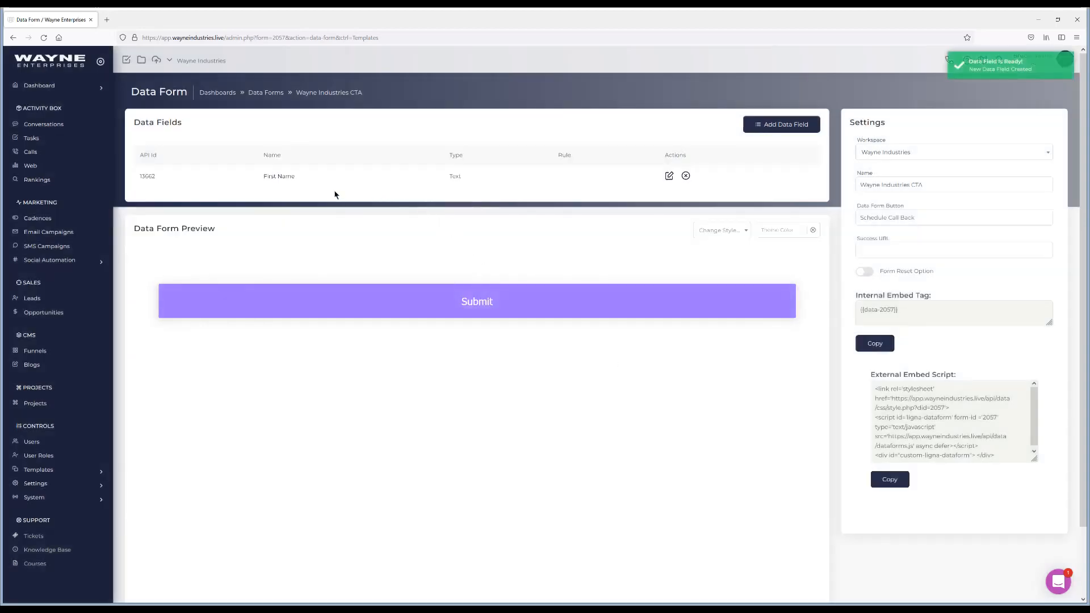
Step: Open the First Name field's settings and copy its label into the default text as "First Name"
left_click(279, 176)
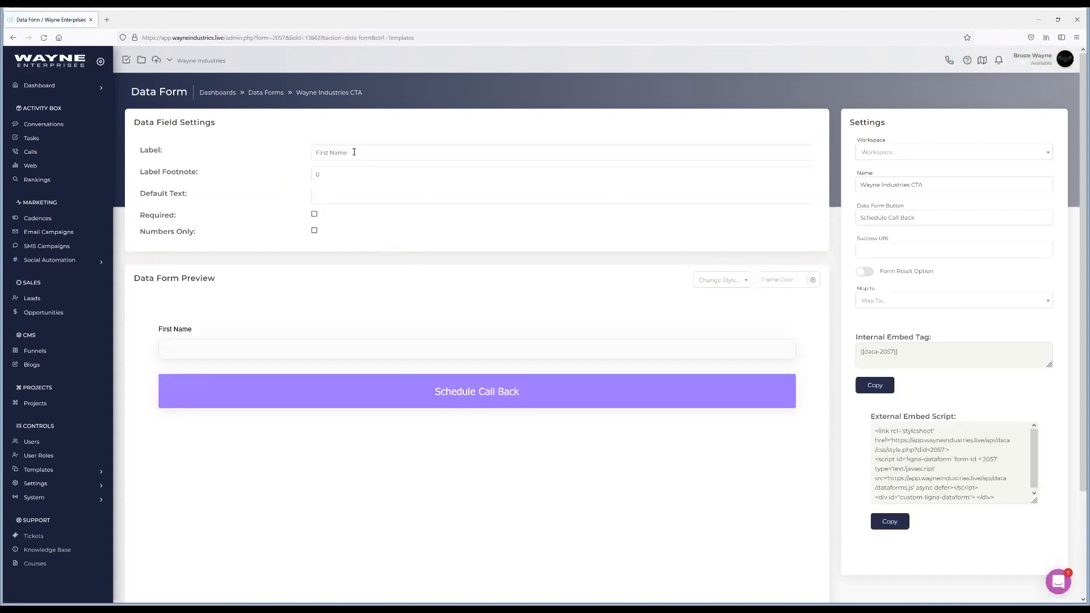
left_click_drag(350, 155, 313, 153)
key("ctrl+c")
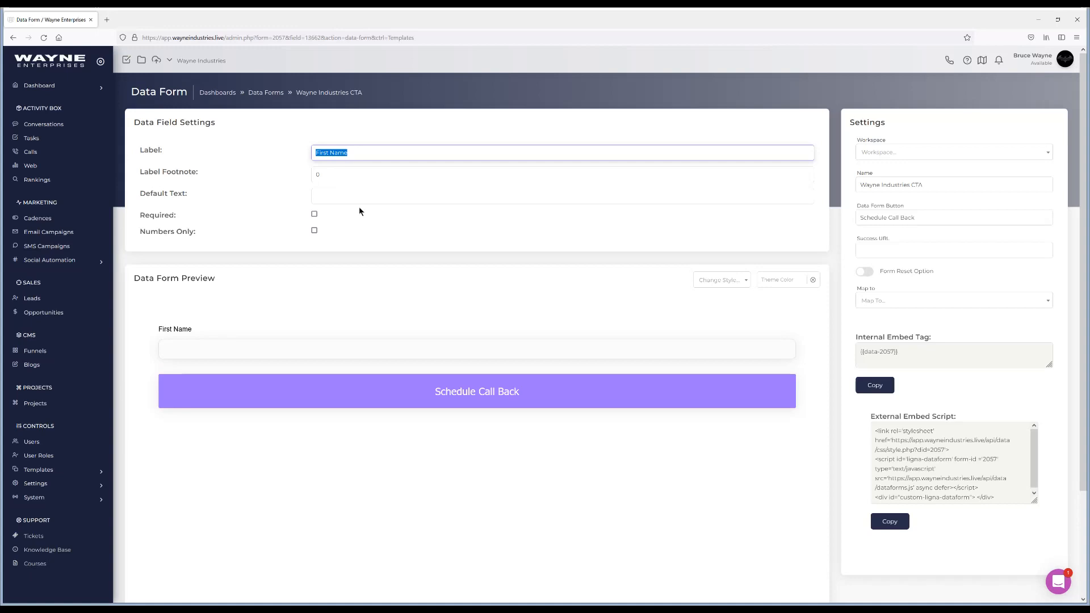
left_click(324, 198)
key("ctrl+v")
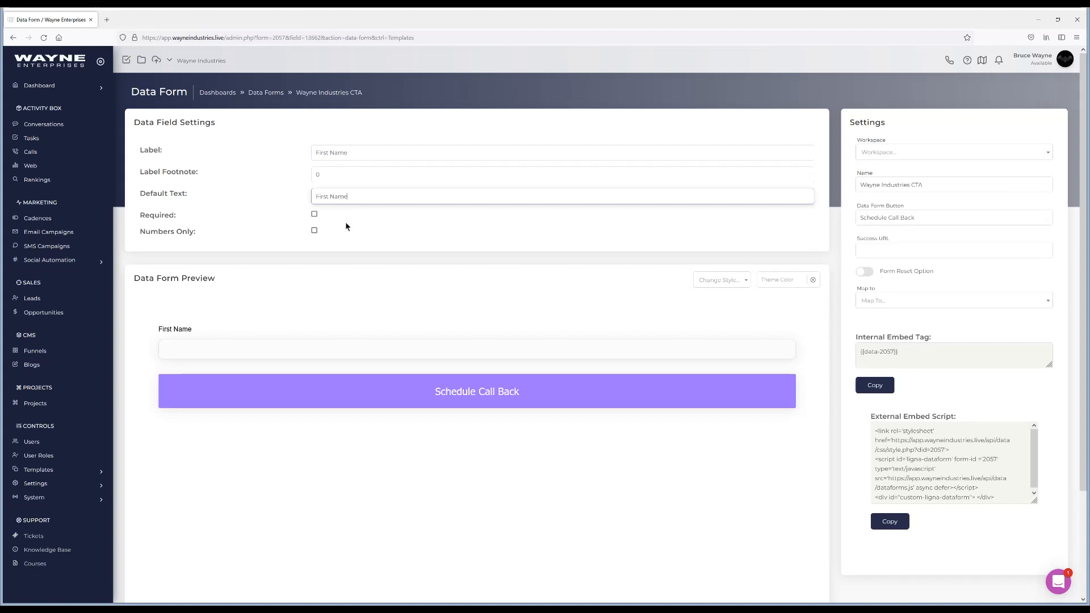
left_click(324, 257)
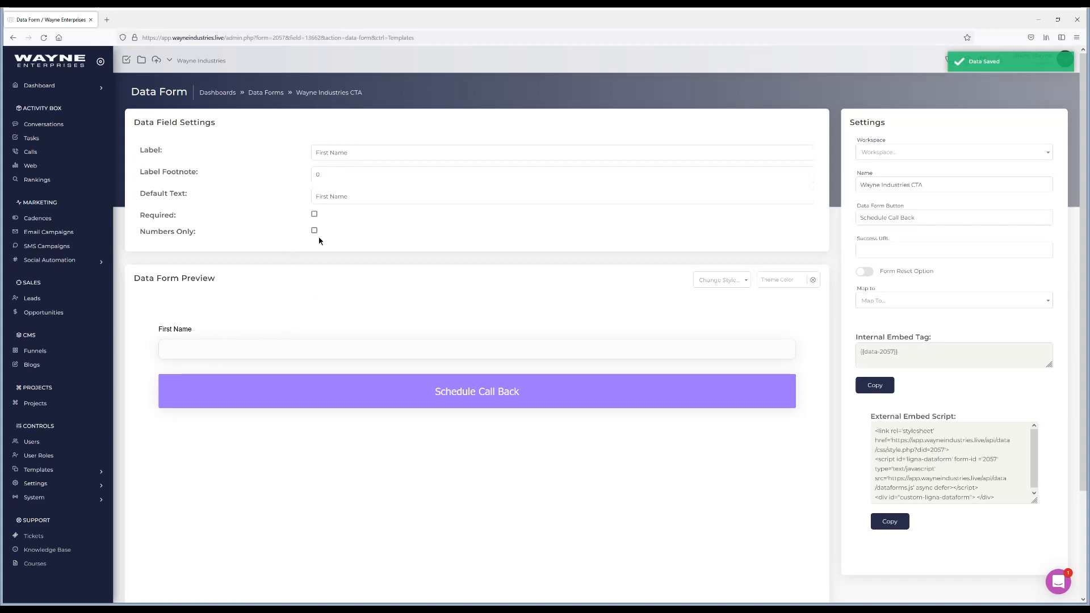
Step: Make the First Name field required and map it to First Name
left_click(314, 214)
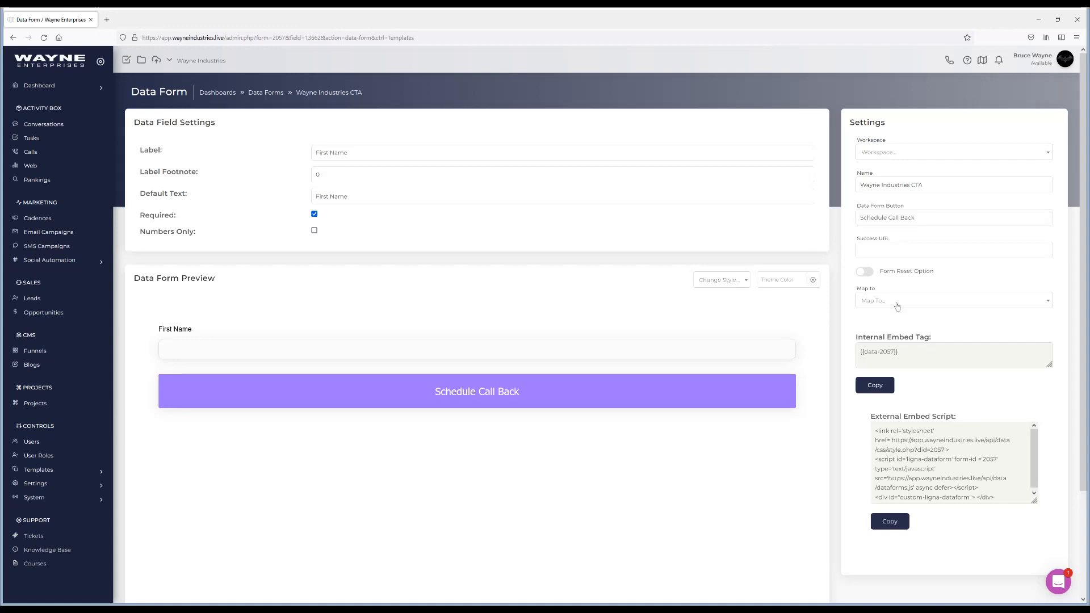
left_click(896, 307)
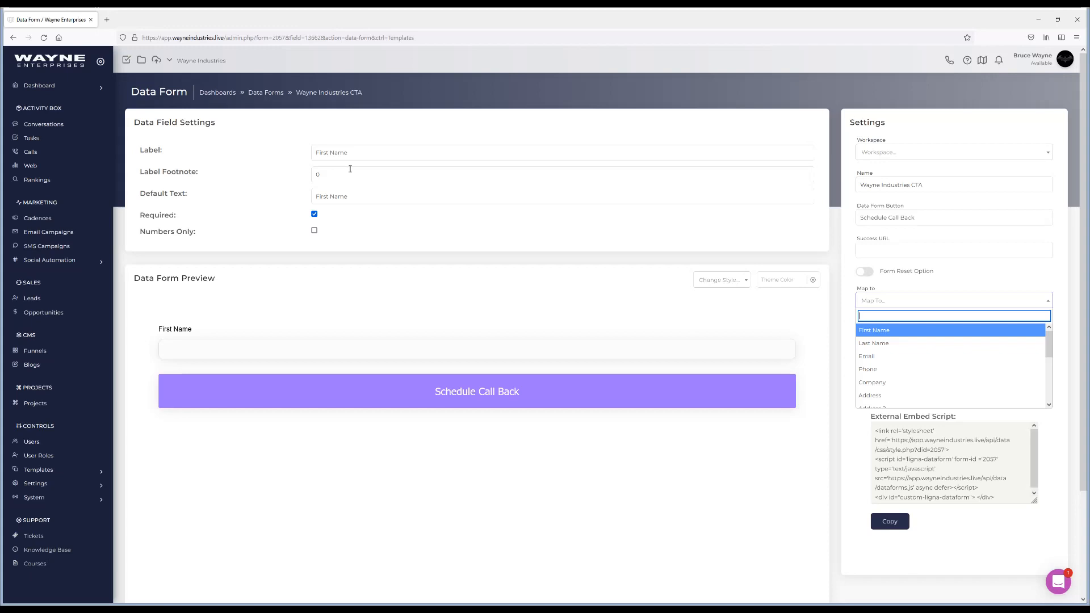
left_click(881, 331)
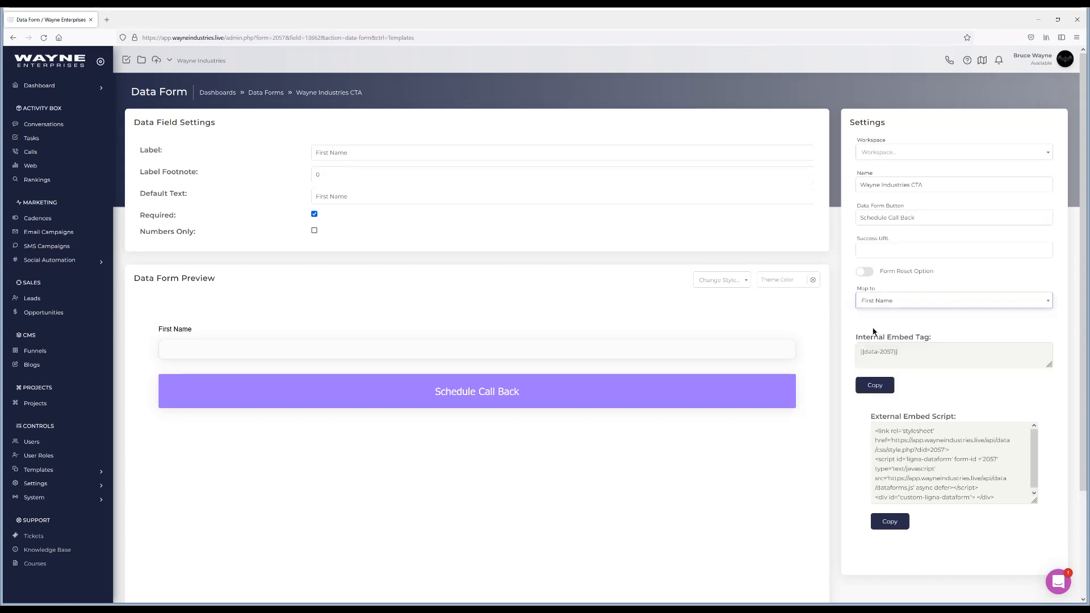
left_click(649, 255)
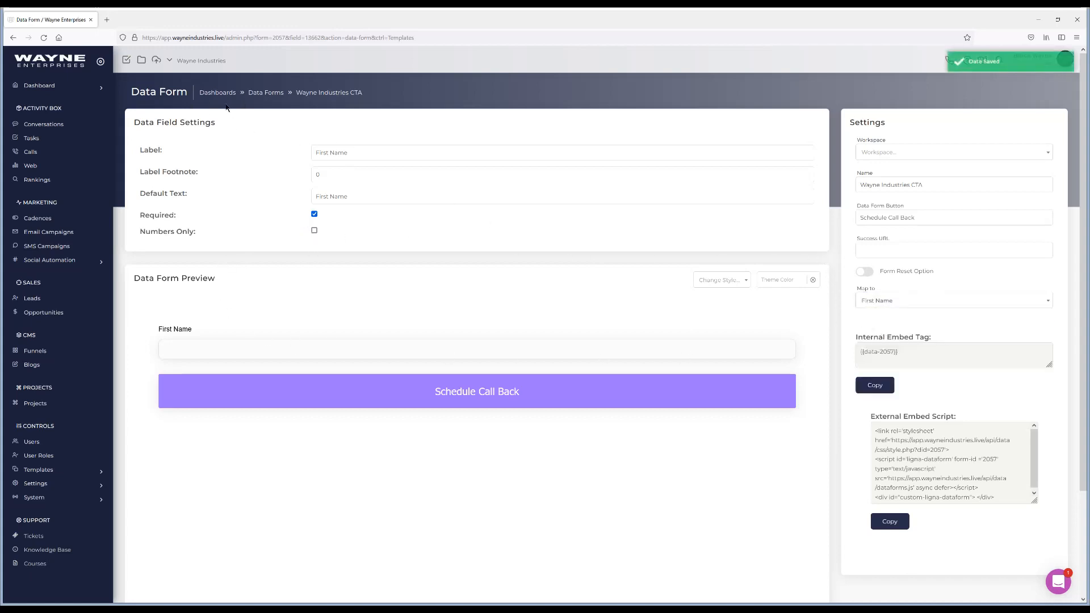
Step: Return to the form's field list and add a data field named "Last Name" of type Text Input
left_click(328, 94)
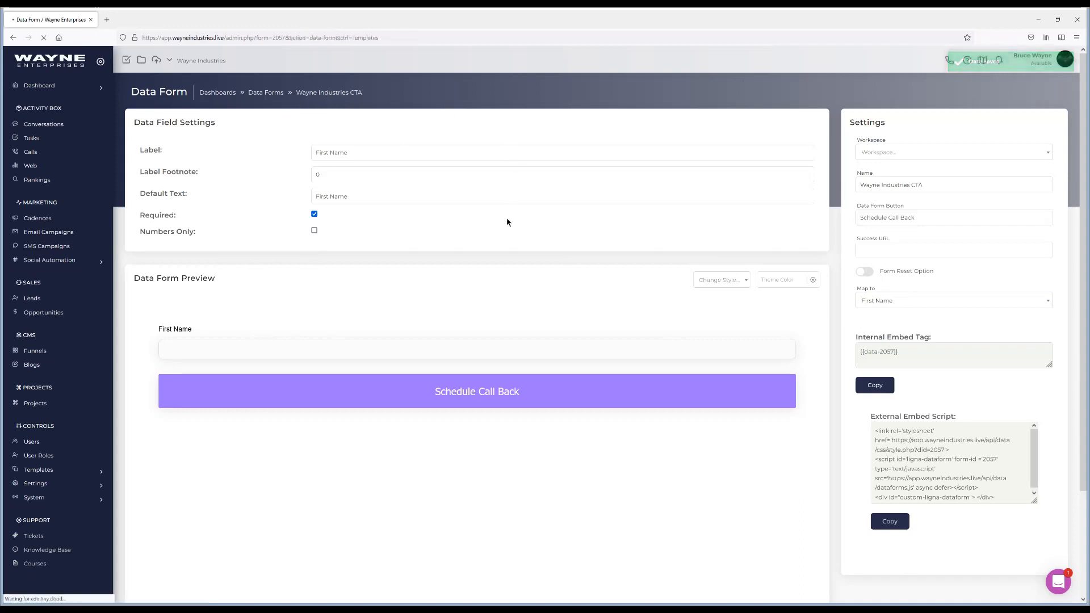
left_click(775, 124)
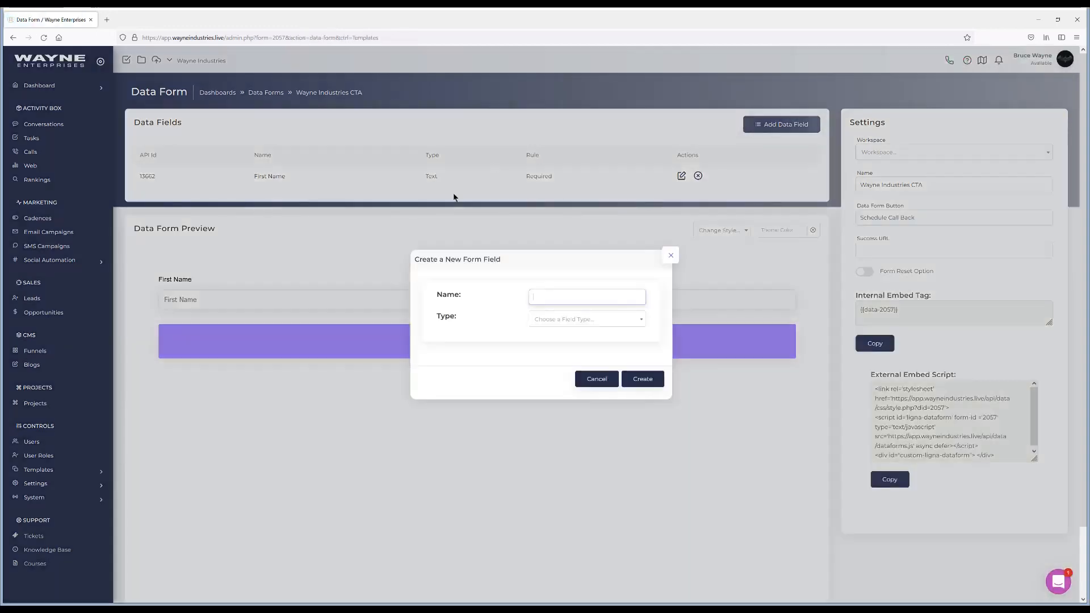
type("Last Name")
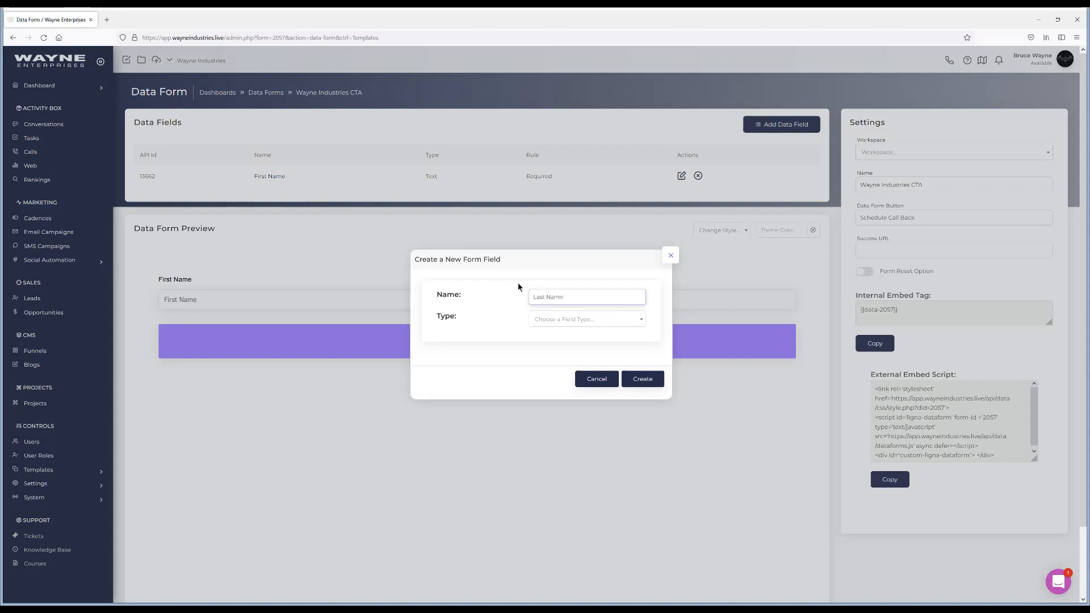
left_click(548, 319)
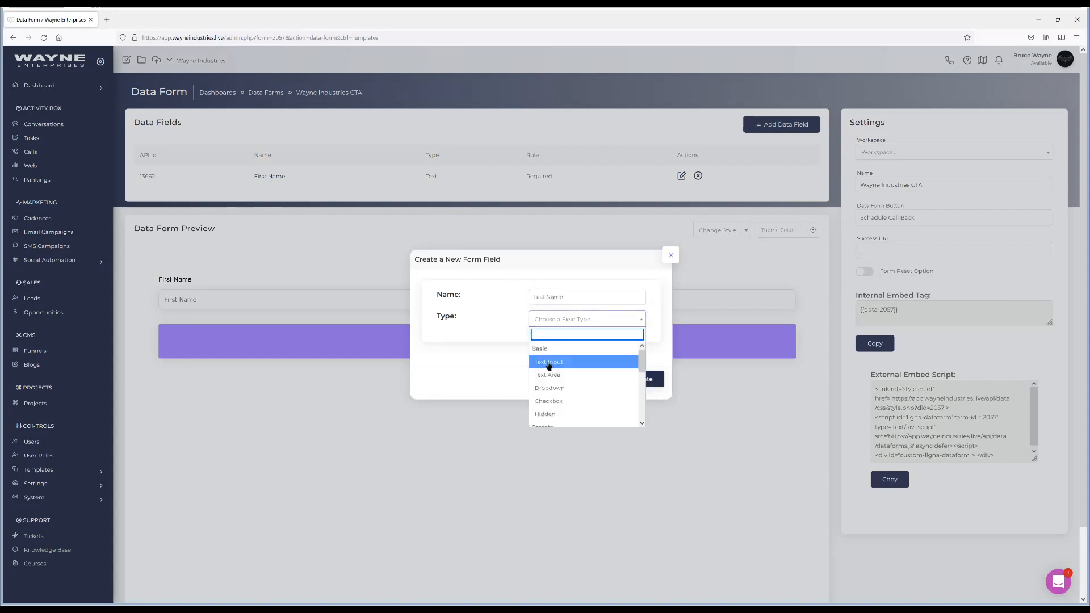
left_click(547, 346)
left_click(643, 379)
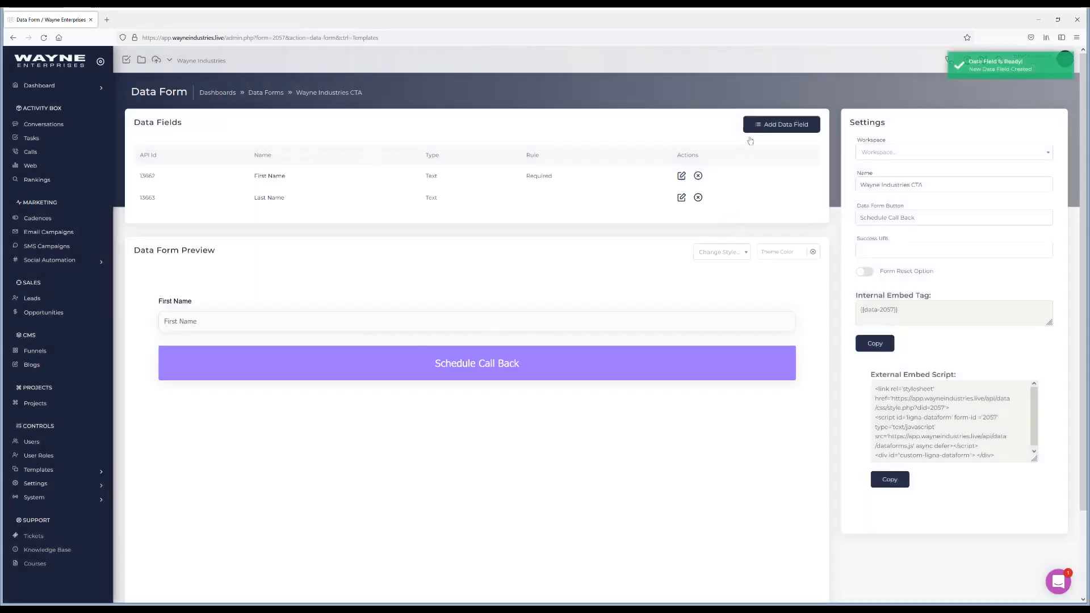
Step: Add a data field named "Email" using the Email Address preset type
left_click(763, 126)
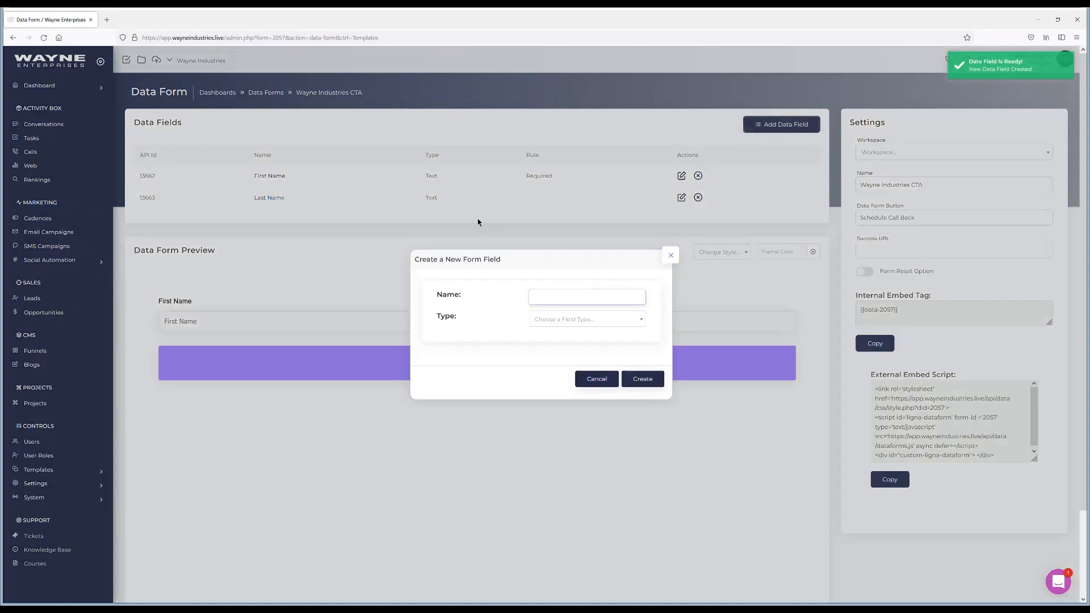
type("Email")
left_click(587, 320)
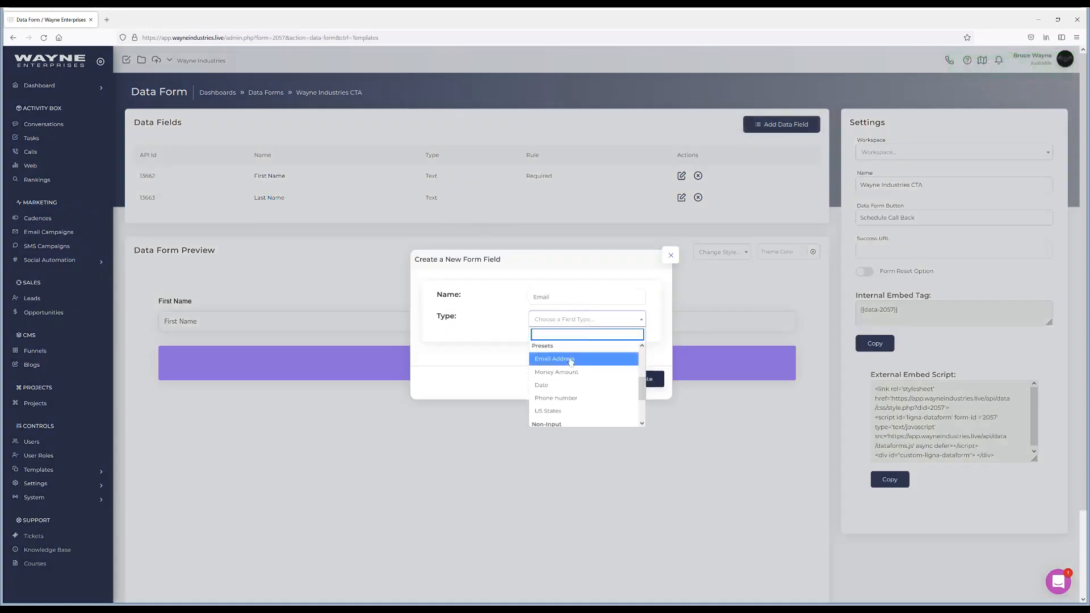
left_click(570, 360)
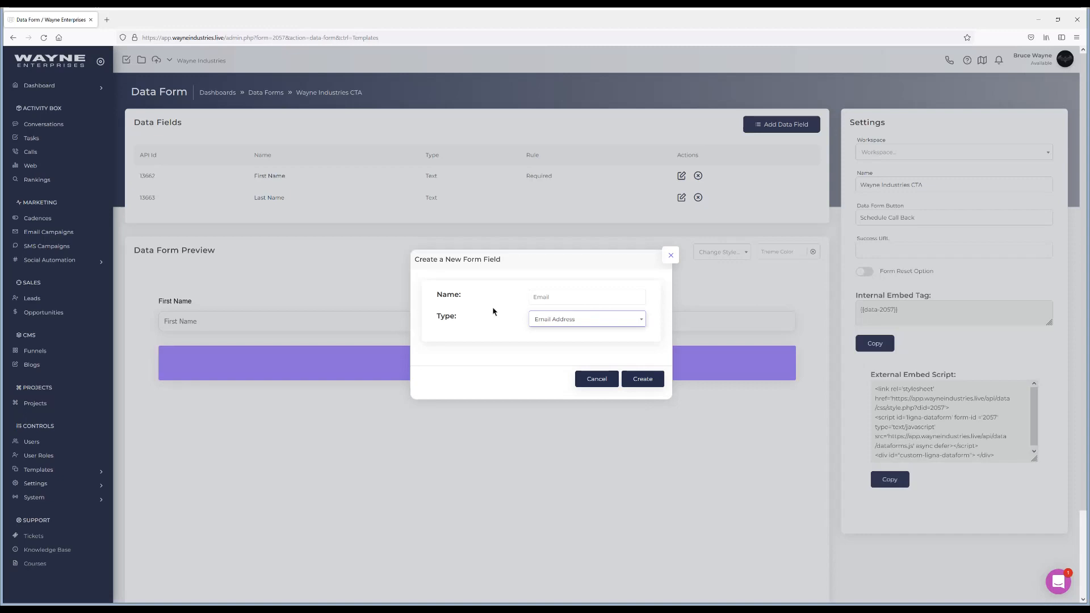
left_click(650, 378)
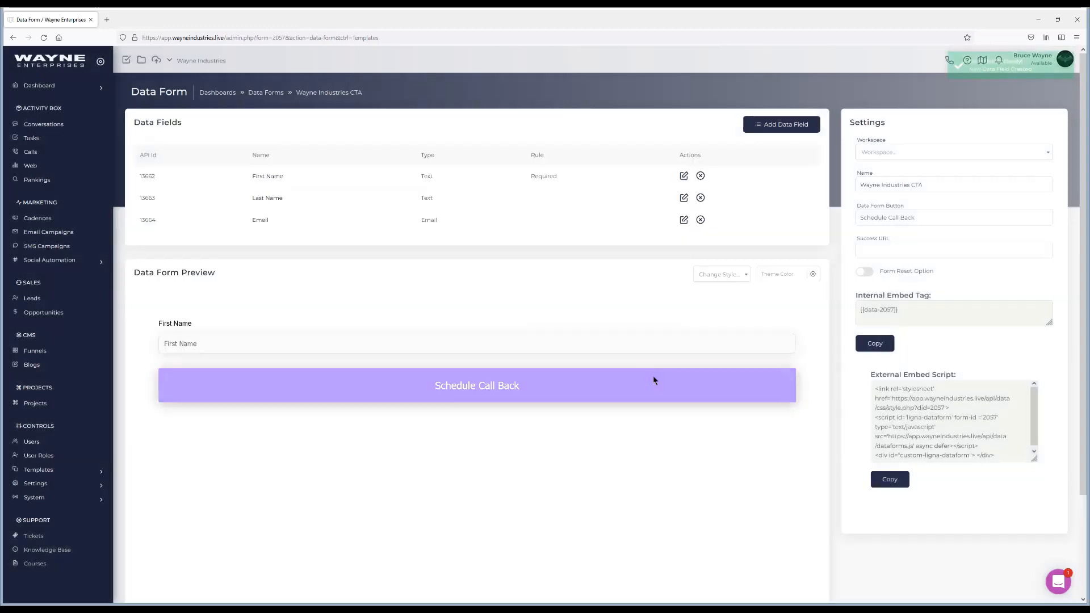
Step: Add a data field named "Phone" of type Text Input to the form
left_click(758, 134)
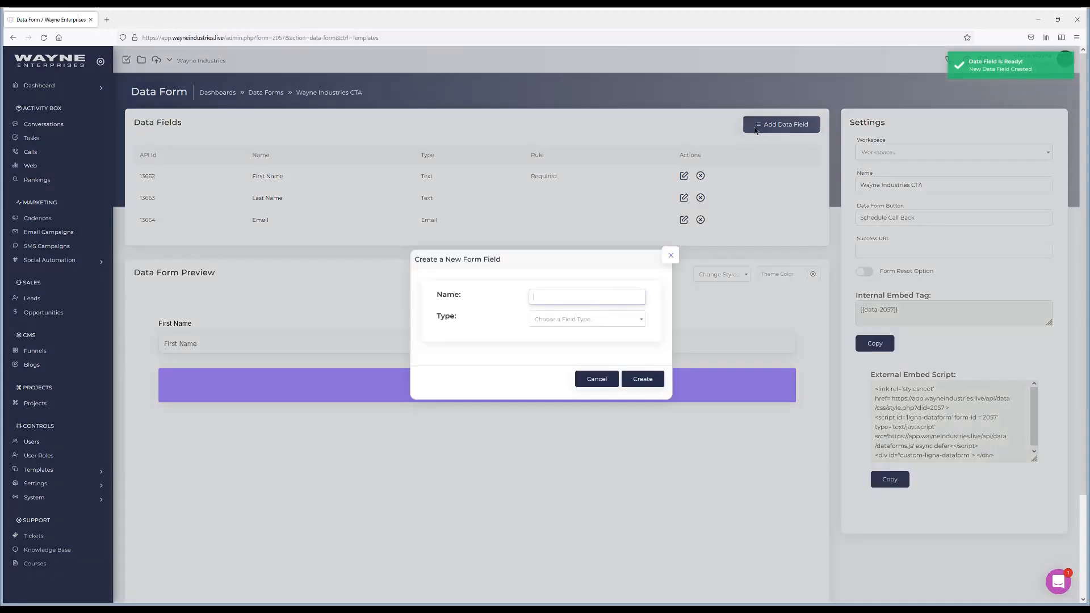
type("Phone")
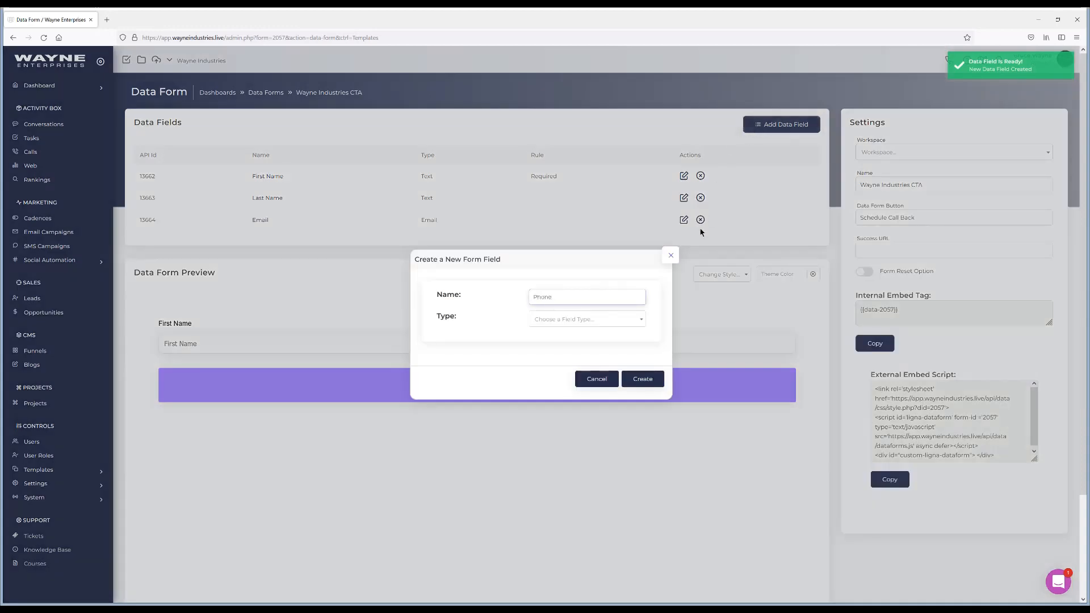
left_click(579, 327)
left_click(570, 363)
left_click(650, 378)
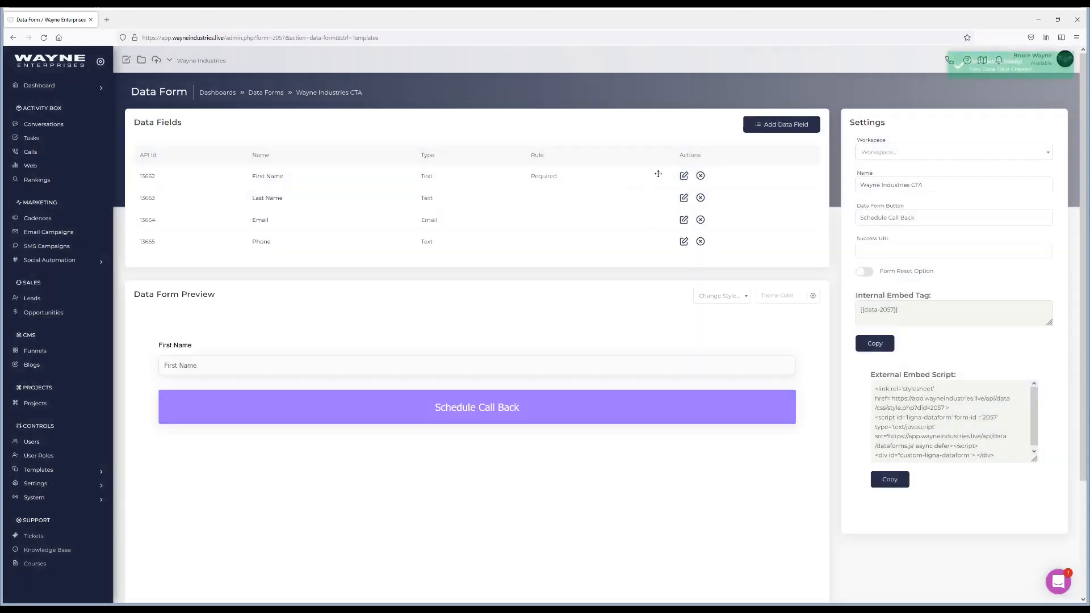
Step: Add a data field named "Company" of type Text Input to the form
left_click(761, 125)
type("Comapny")
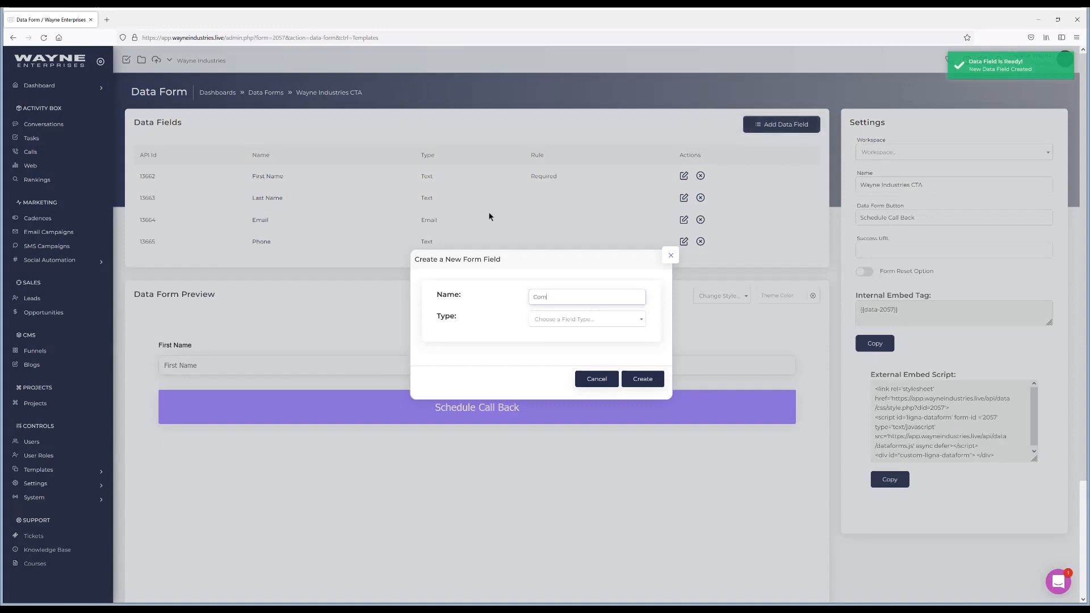
key("BackSpace")
key("BackSpace")
type("pa")
left_click(584, 322)
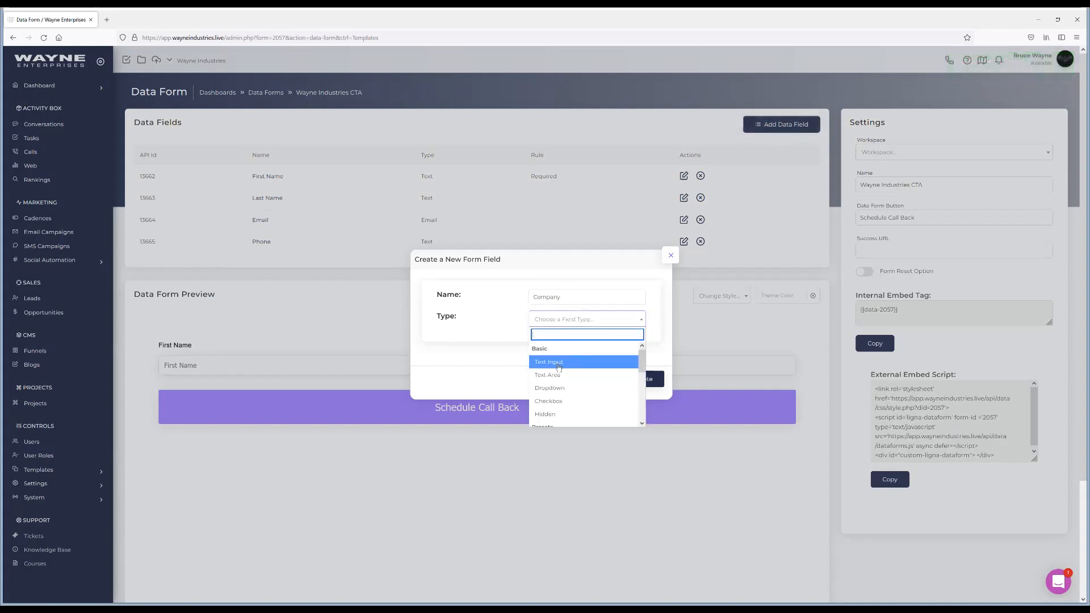
left_click(559, 364)
left_click(643, 380)
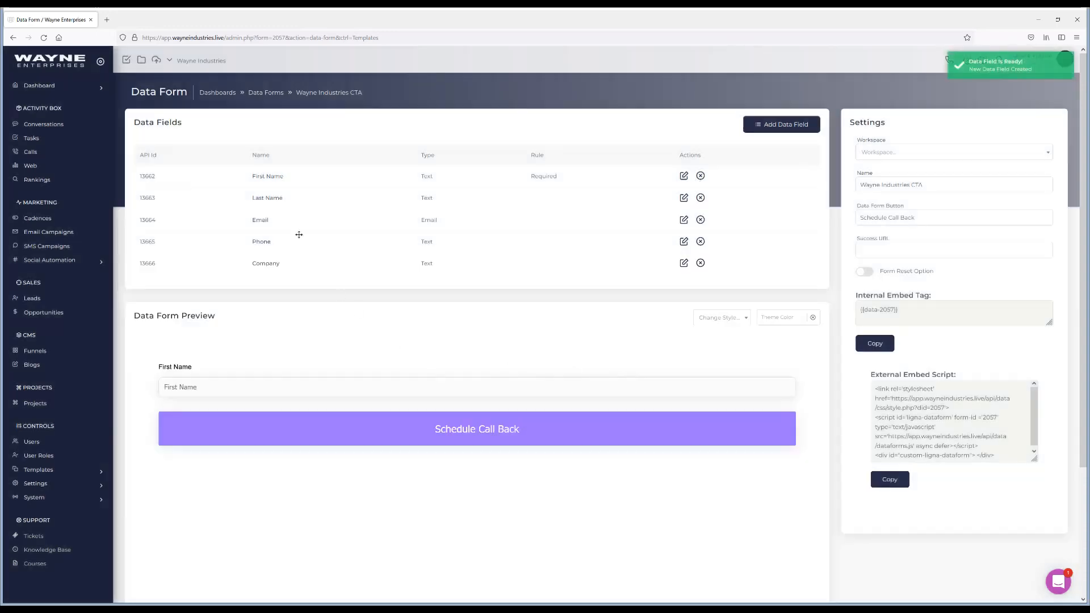
Step: Open the Last Name field's settings and copy its label into the default text as "Last Name"
left_click(271, 201)
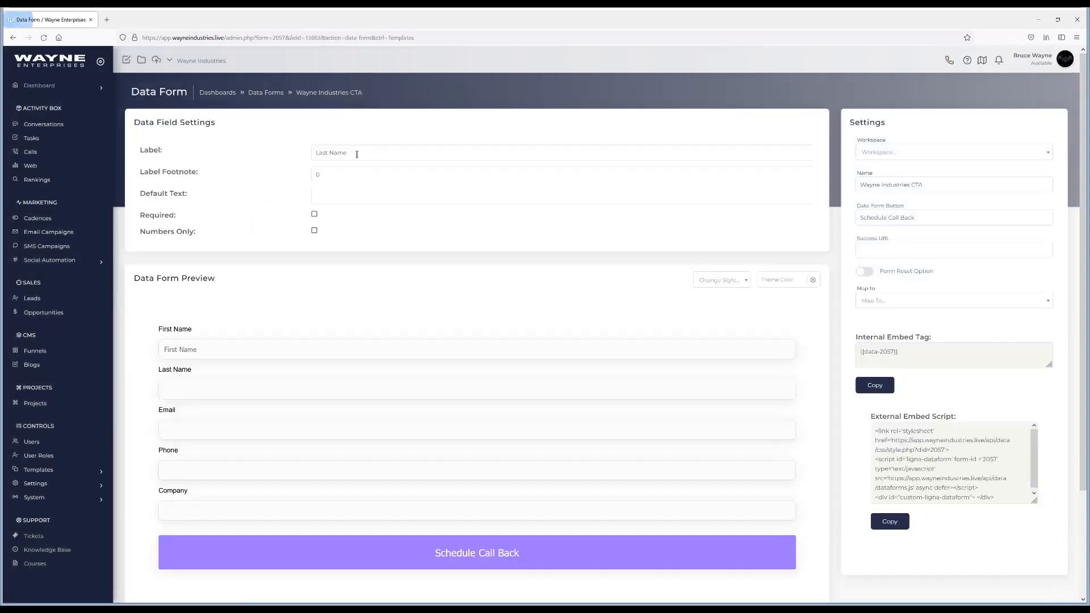
left_click_drag(355, 152, 264, 151)
key("ctrl+c")
left_click(326, 198)
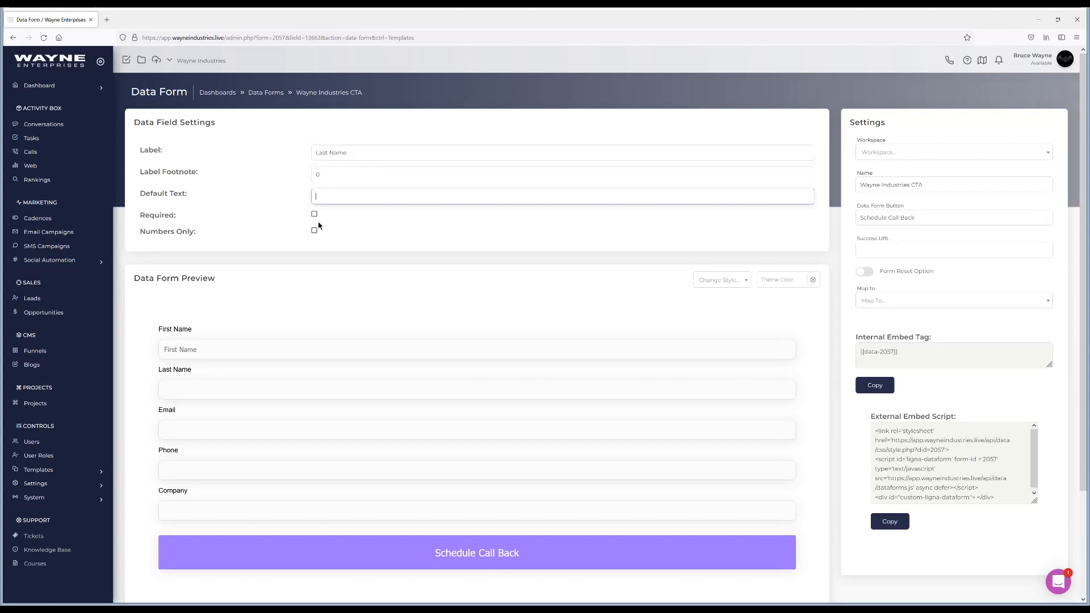
key("ctrl+v")
Step: Make the Last Name field required, map it to Last Name, and return to the form
left_click(313, 214)
left_click(911, 301)
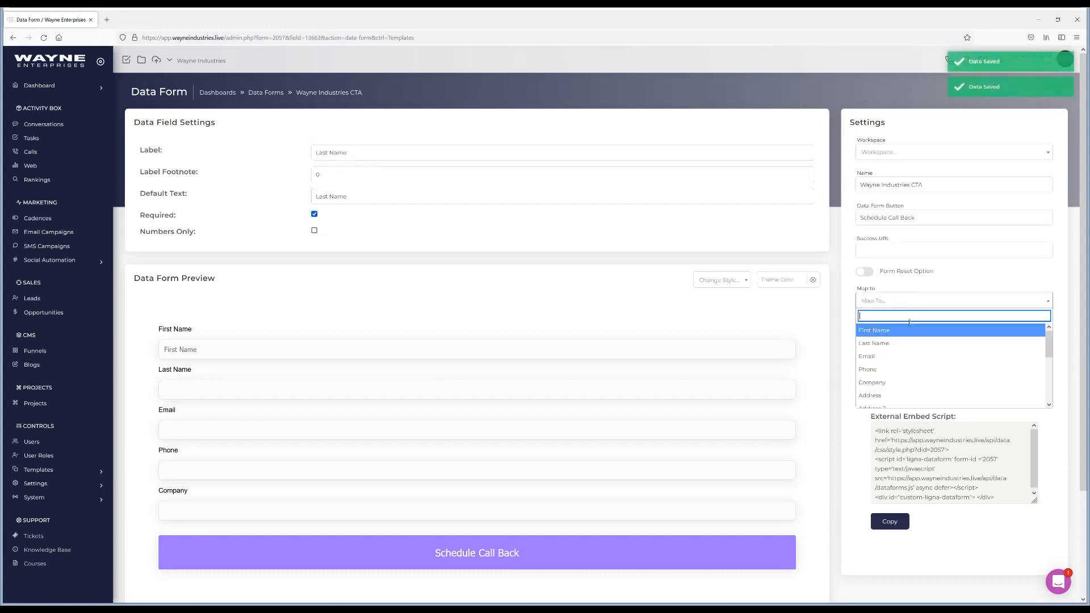
left_click(901, 348)
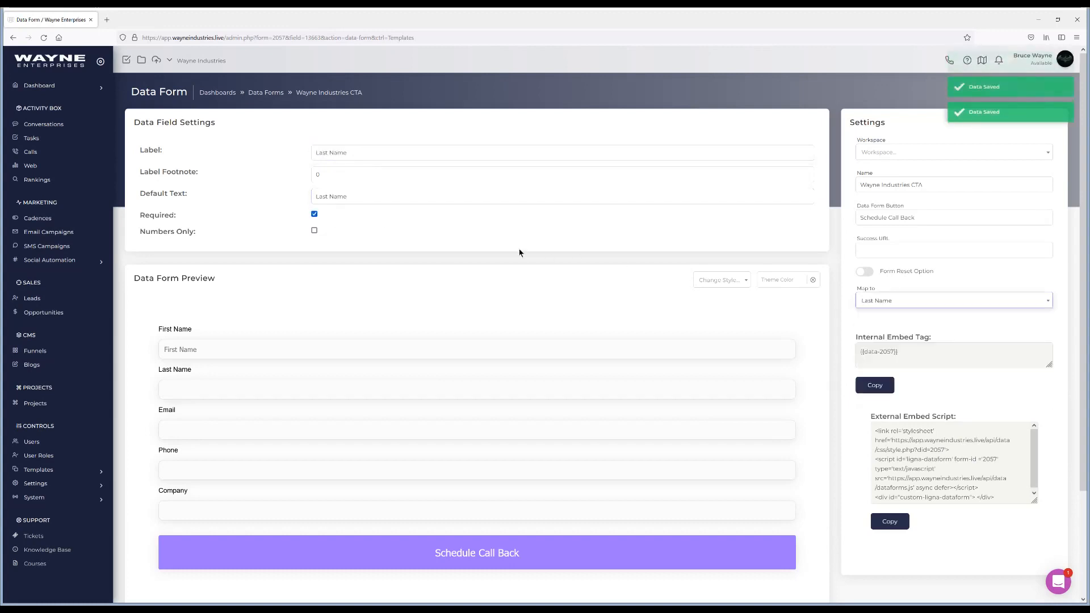
left_click(330, 94)
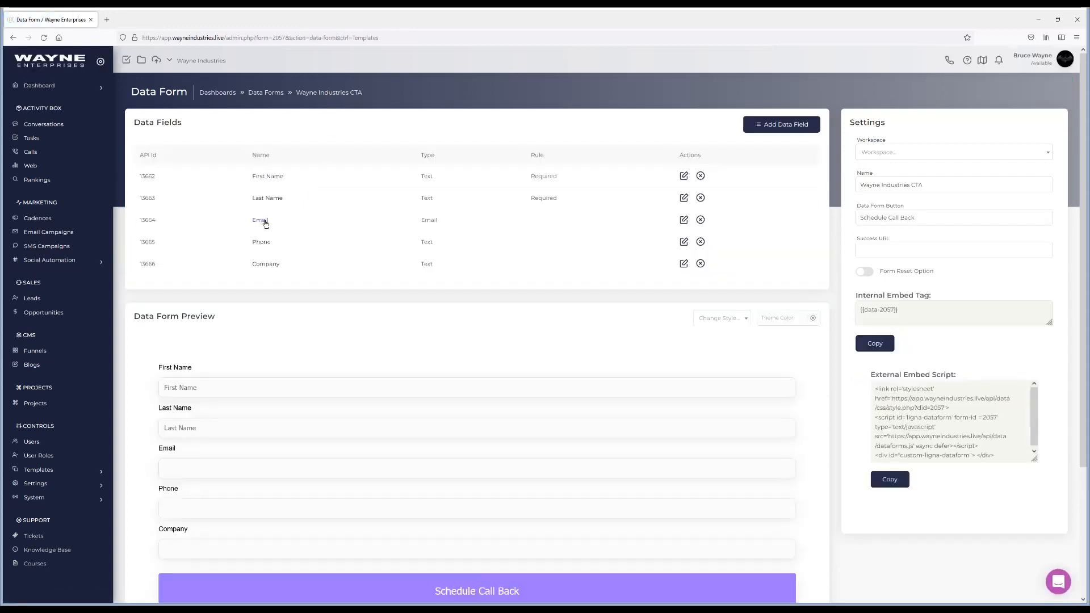
Step: Configure the Email field with default text "Email", make it required, and map it to Email
left_click(265, 223)
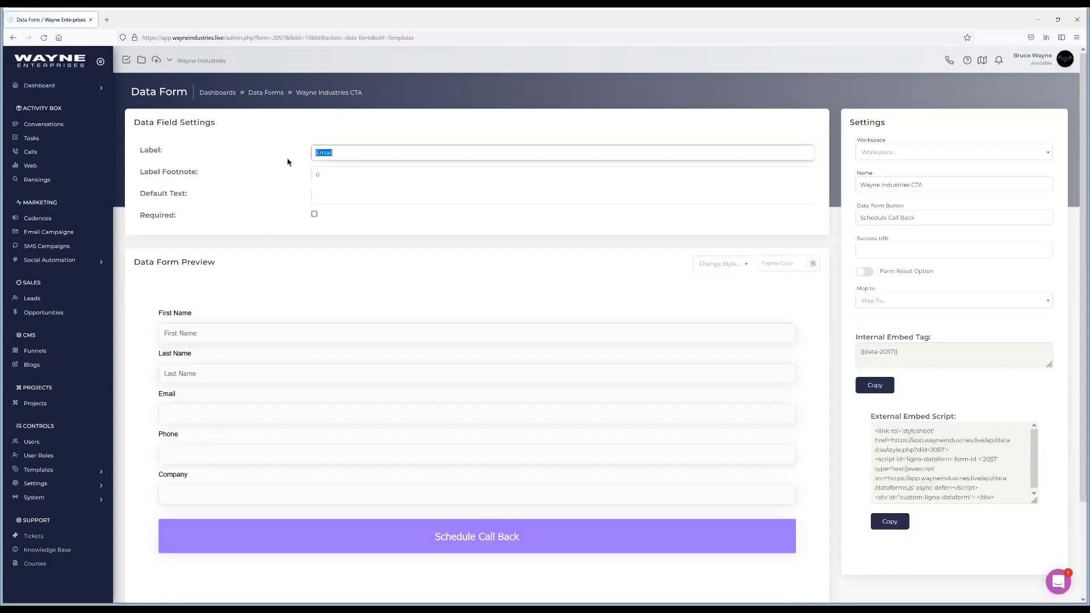
left_click(337, 197)
key("ctrl+v")
left_click(314, 214)
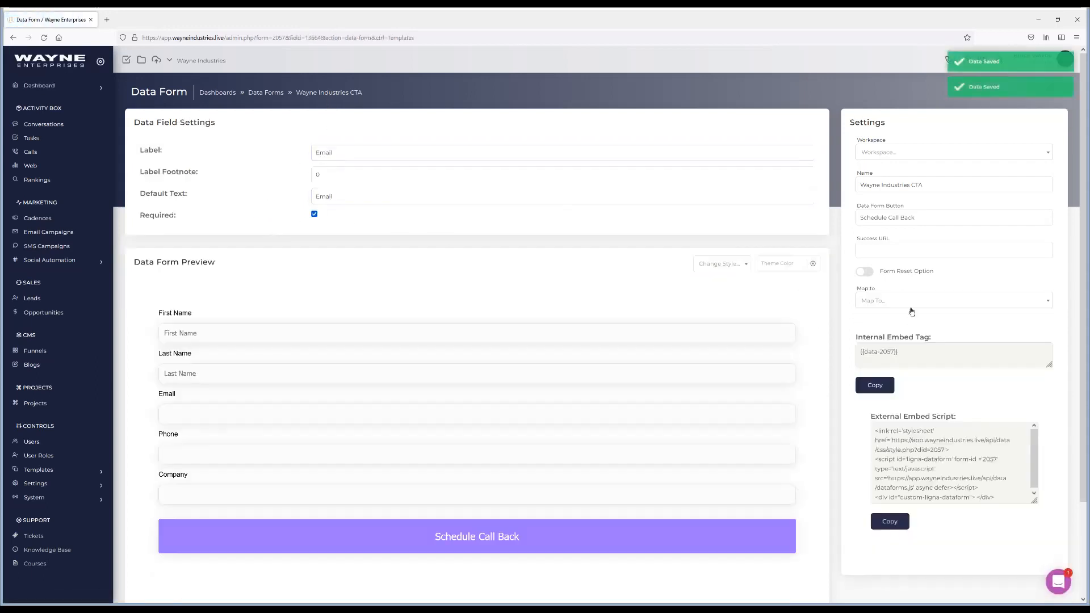
left_click(909, 302)
left_click(869, 356)
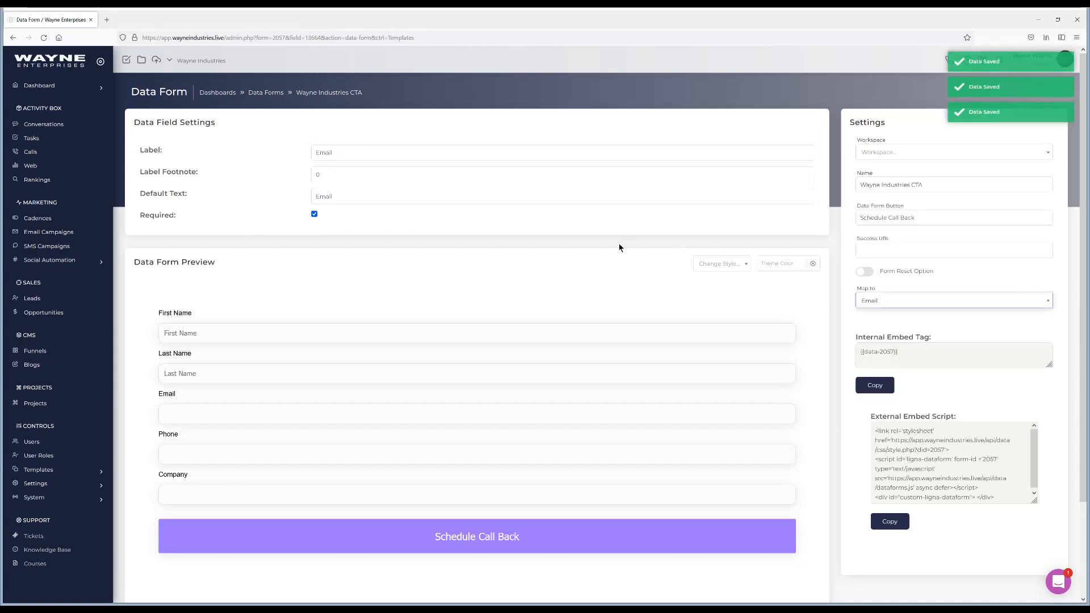
left_click(331, 94)
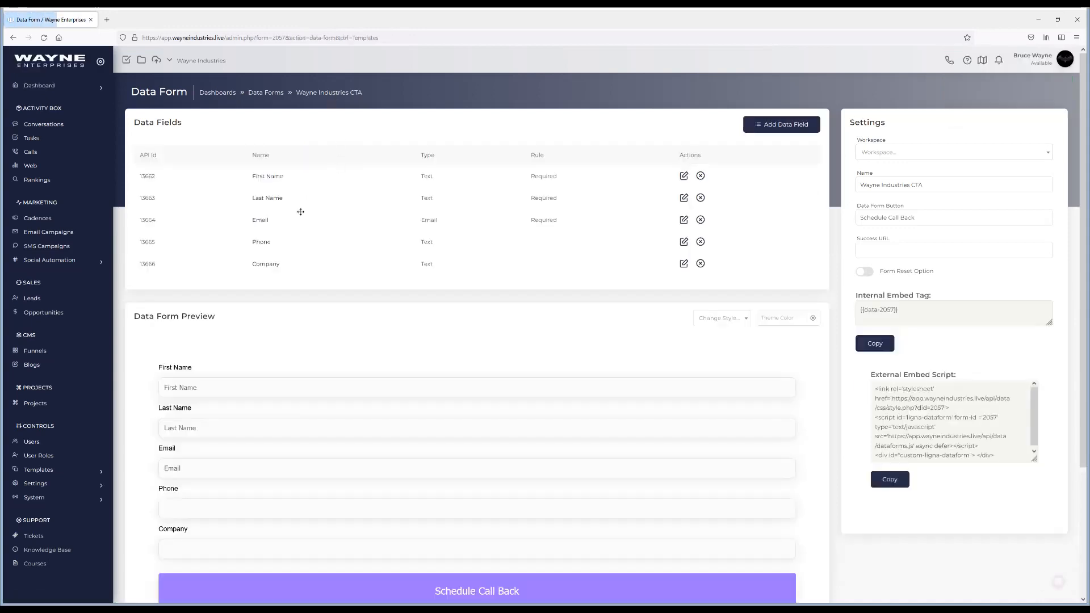
Step: Open the Phone field's settings and copy its label into the default text as "Phone"
left_click(263, 246)
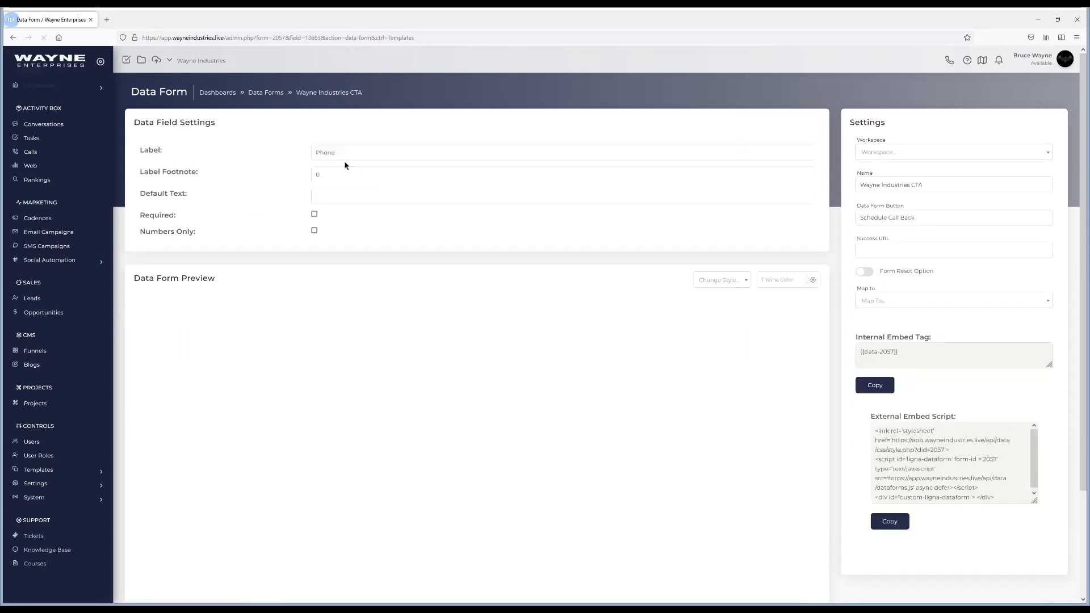
double_click(325, 153)
key("ctrl+c")
left_click(333, 196)
key("ctrl+v")
Step: Make the Phone field required, map it to Phone, and return to the form
left_click(314, 214)
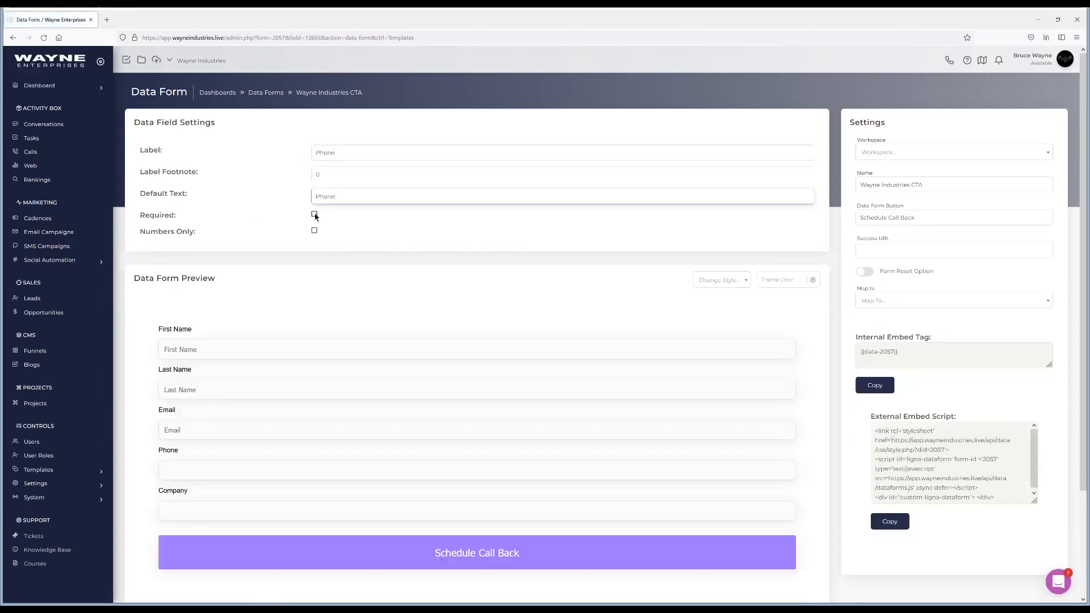
left_click(891, 300)
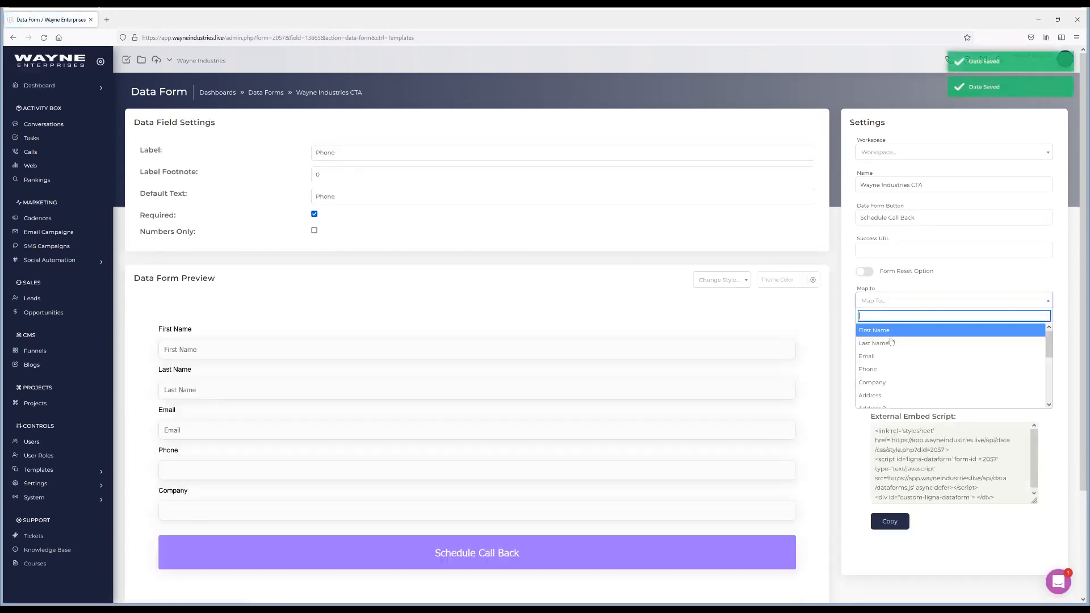
left_click(869, 370)
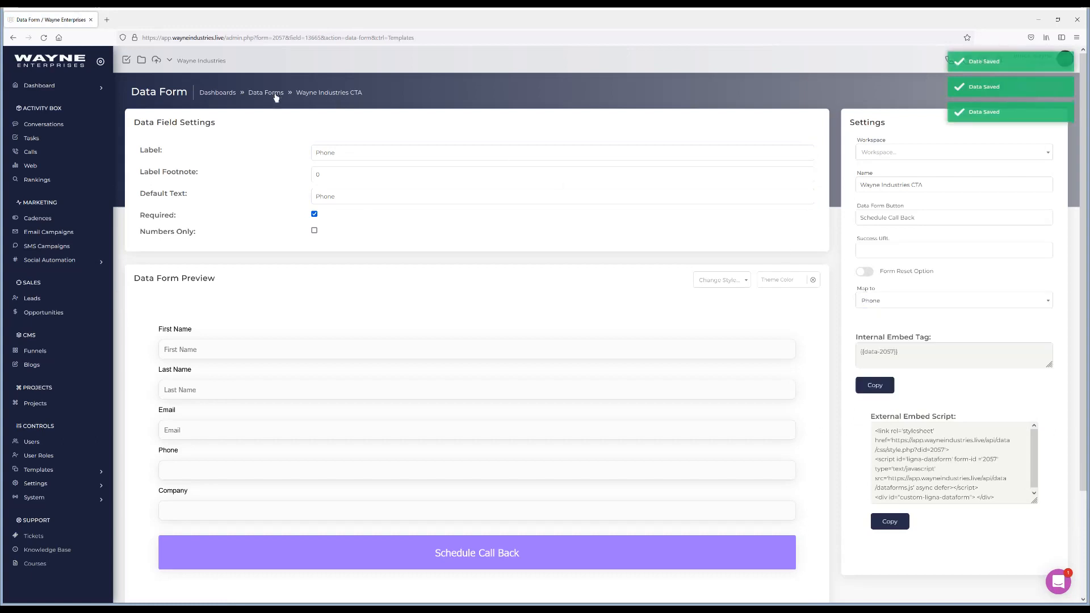
left_click(314, 93)
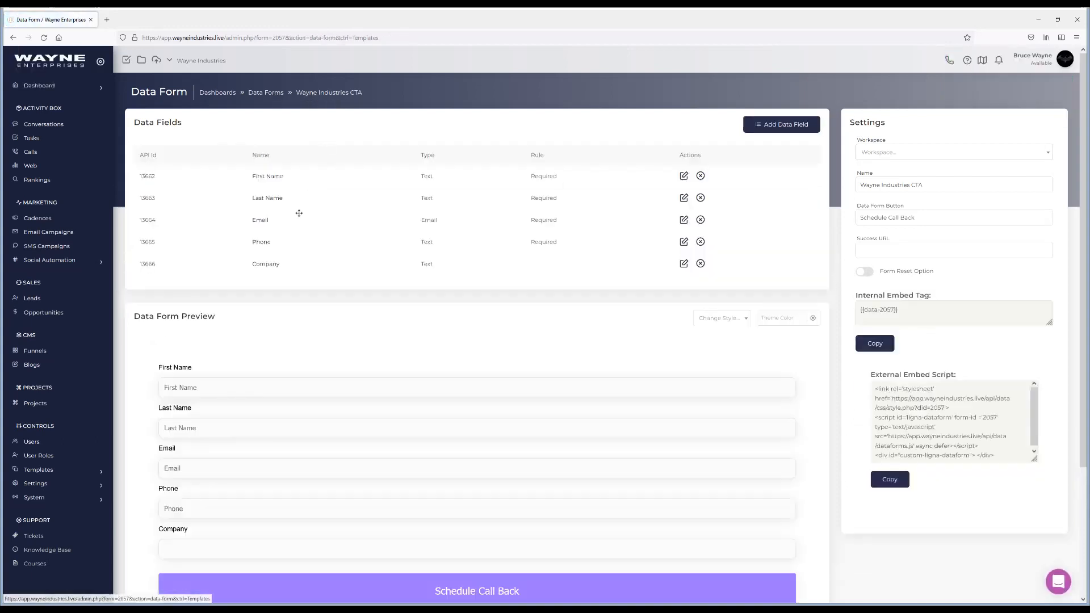
Step: Open the Company field's settings and copy its label into the default text as "Company"
left_click(273, 266)
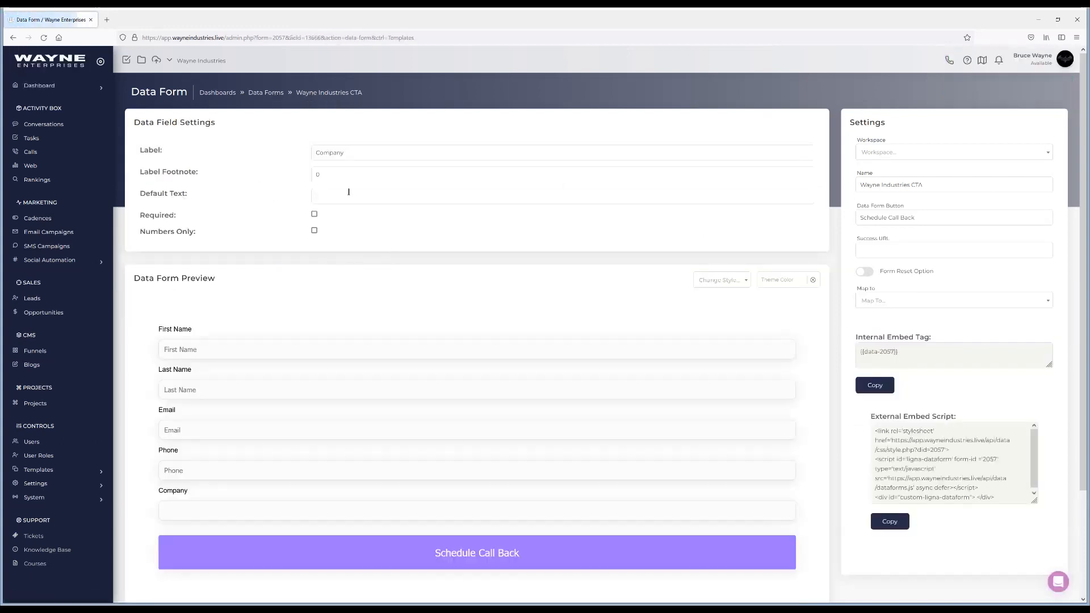
double_click(339, 152)
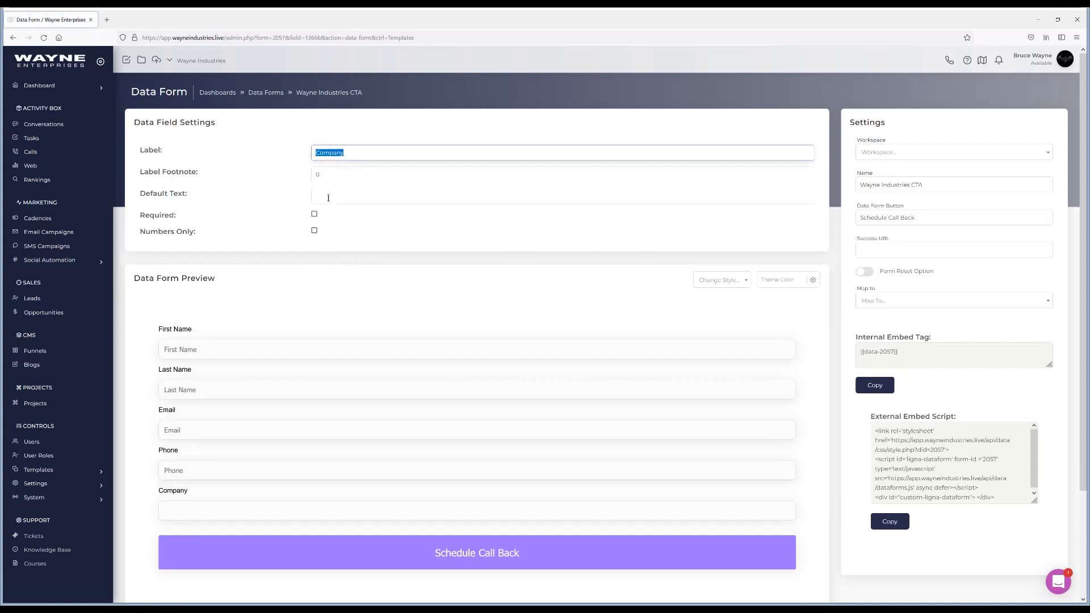
left_click(328, 198)
key("ctrl+v")
Step: Make the Company field required, map it to Company, and return to the form to review its preview
left_click(314, 214)
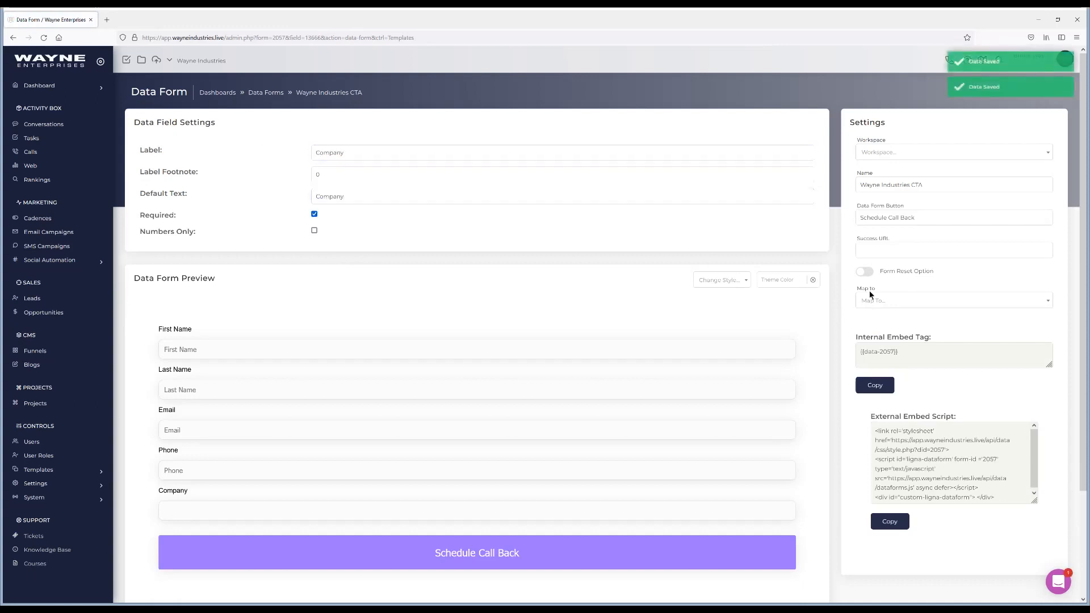
left_click(871, 300)
left_click(891, 382)
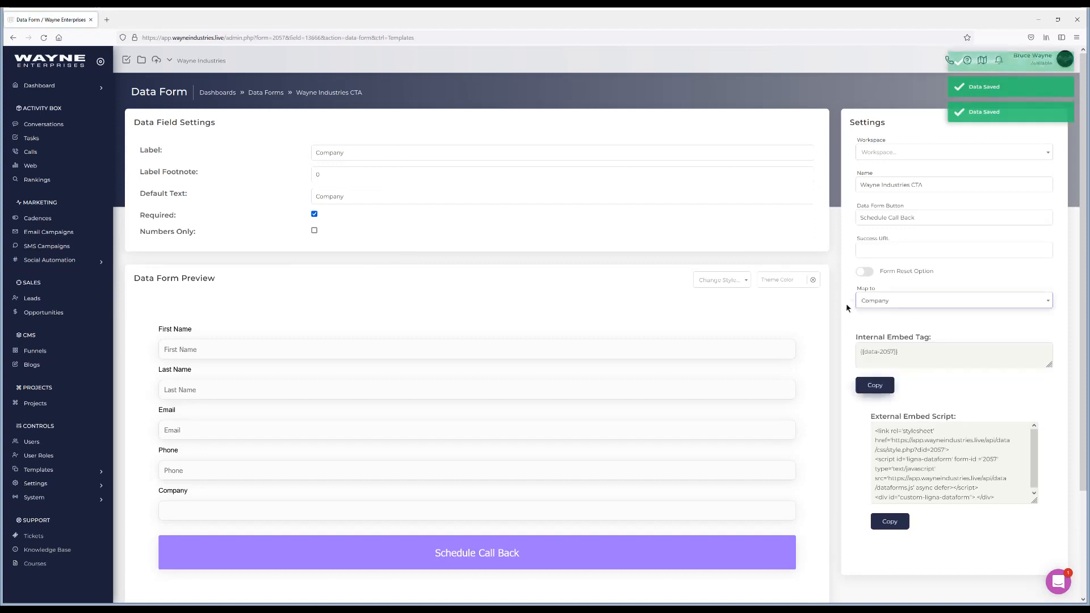
left_click(348, 95)
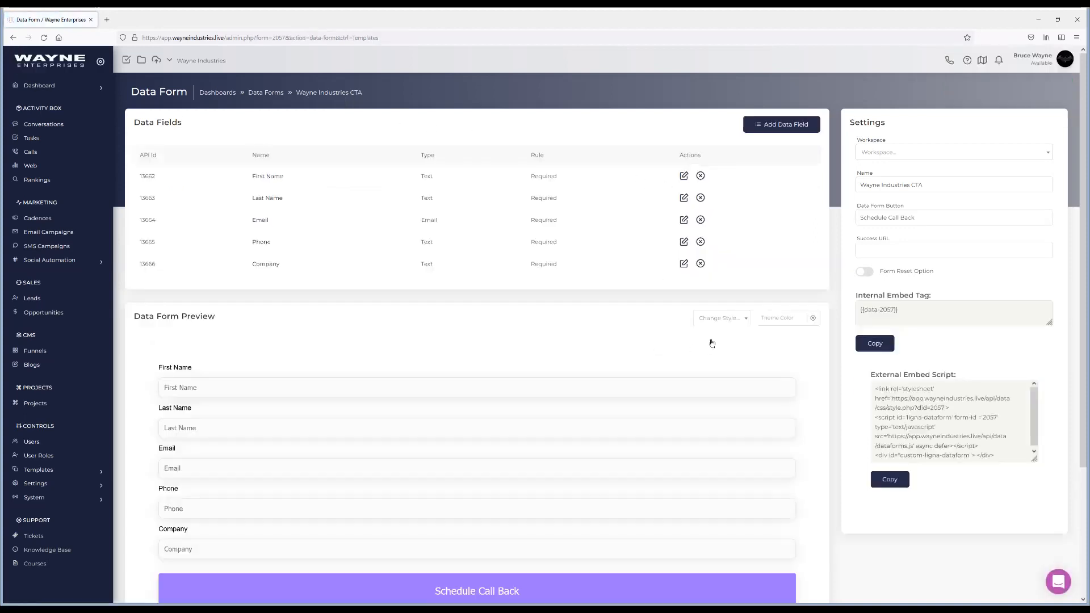
scroll(708, 348, "down", 2)
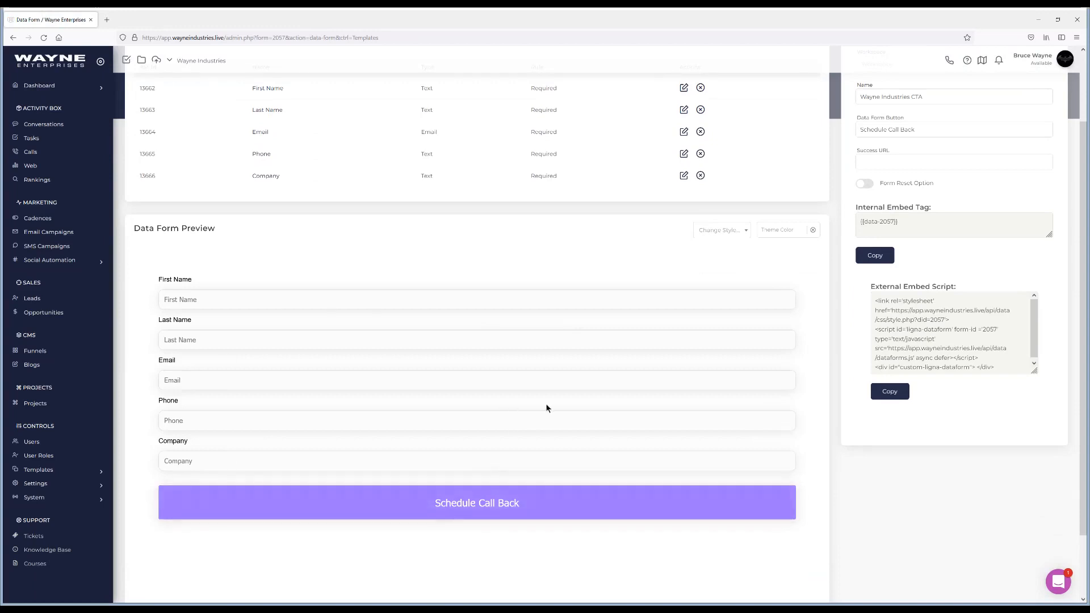
scroll(616, 412, "up", 2)
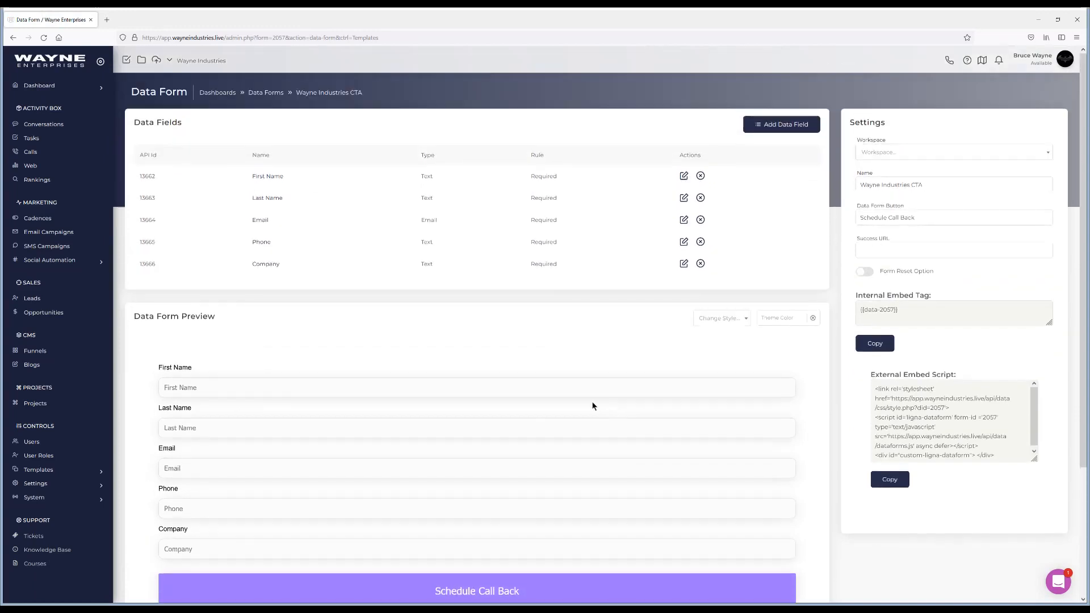
scroll(540, 395, "down", 3)
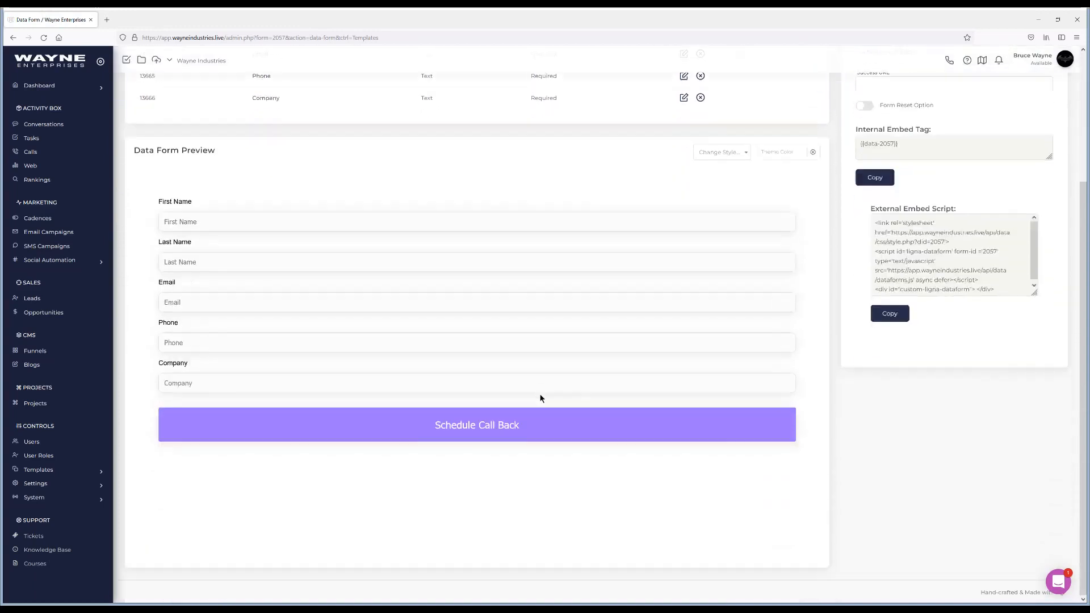
scroll(540, 393, "up", 2)
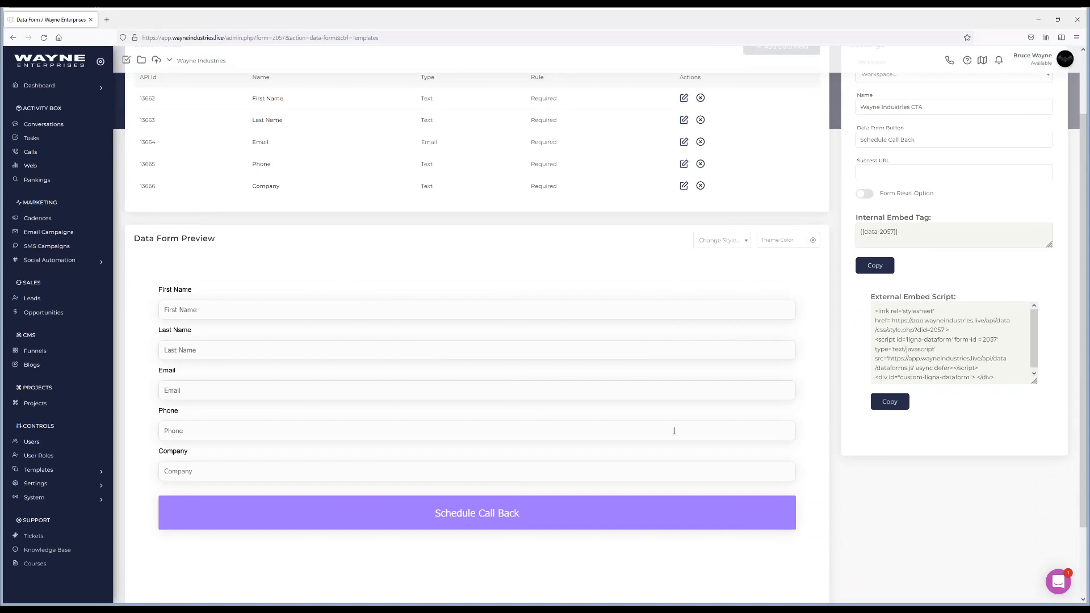
scroll(674, 431, "up", 2)
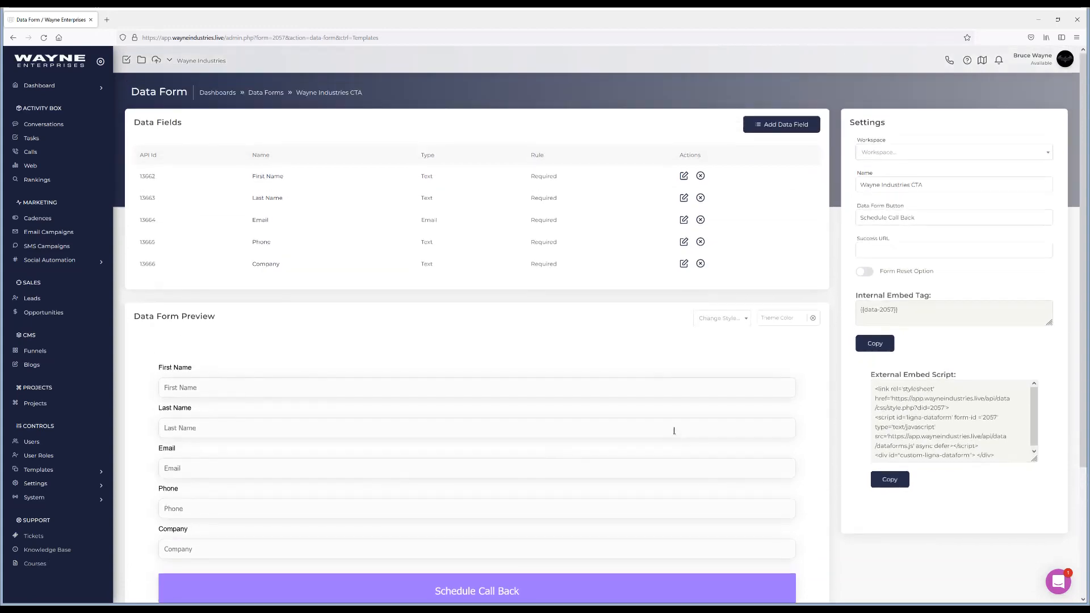
Step: Try the Clean Card and Clean Compact styles on the data form preview, and settle on Clean Card
scroll(638, 376, "down", 2)
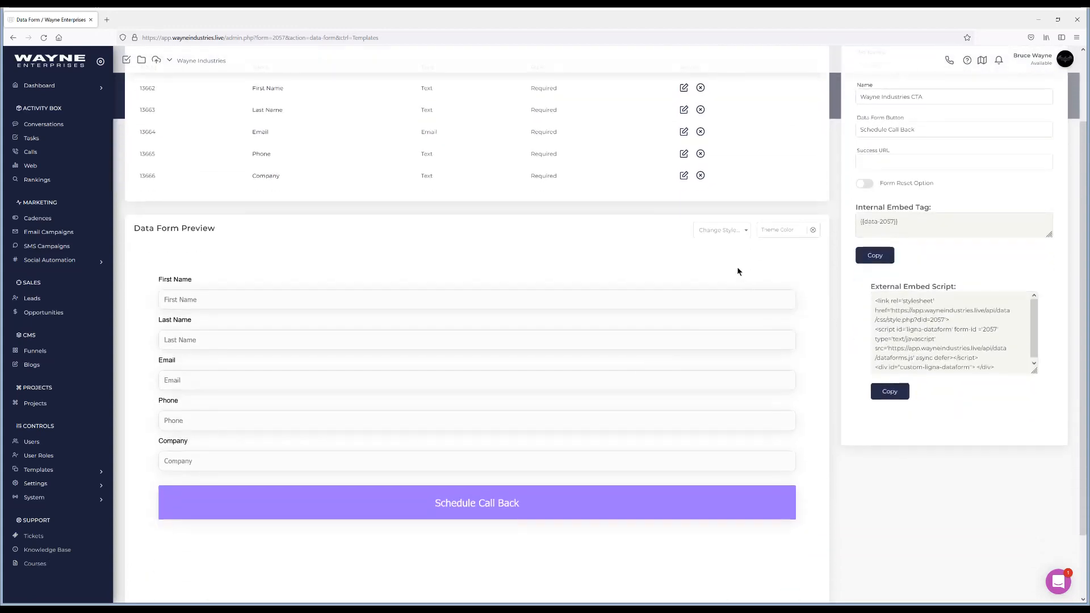
left_click(731, 232)
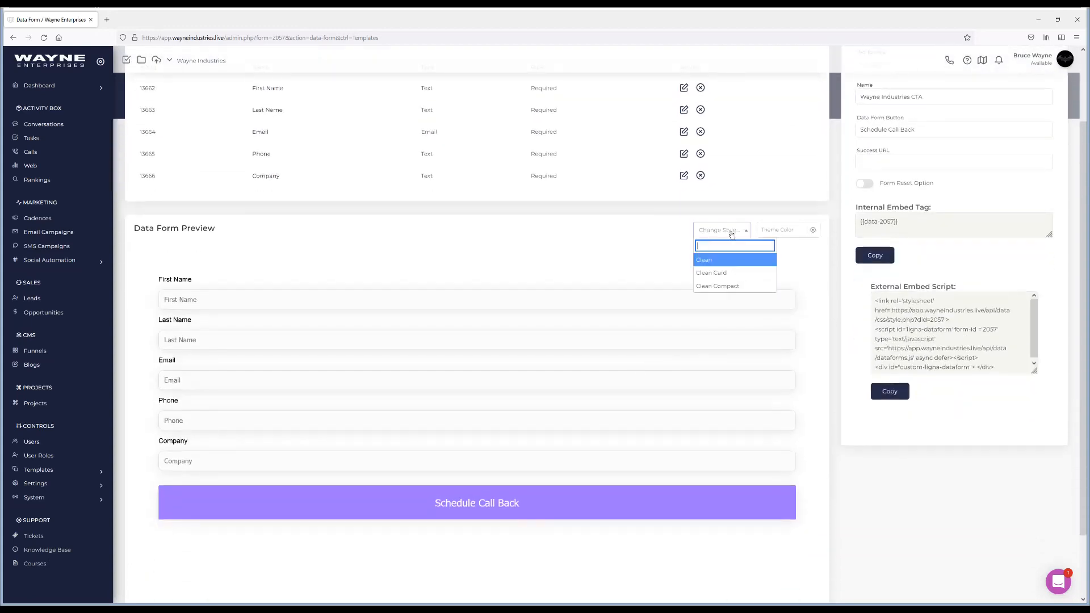
left_click(718, 273)
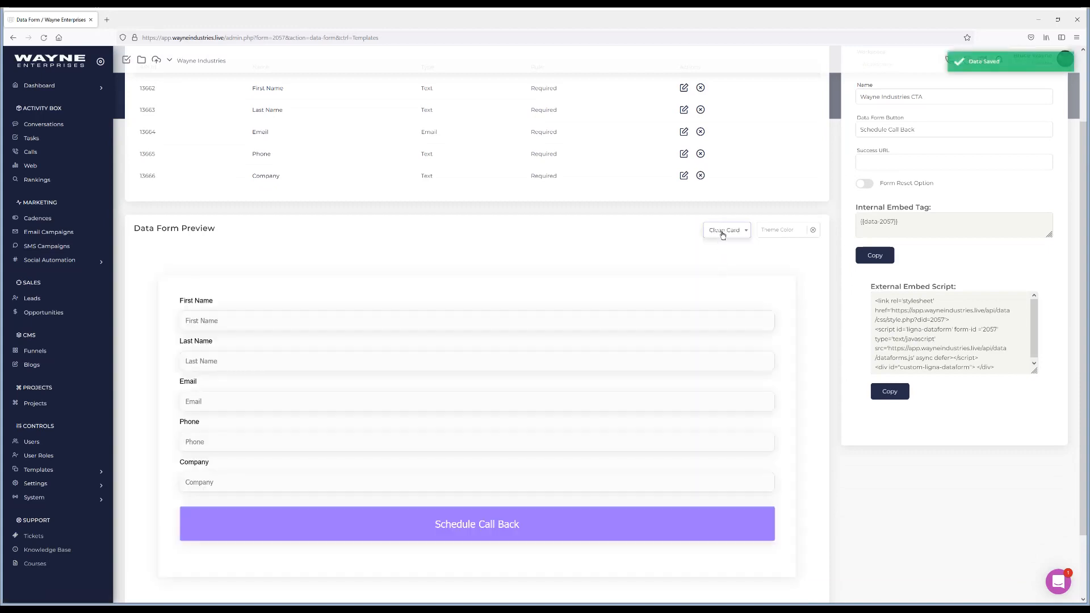
left_click(722, 231)
left_click(724, 286)
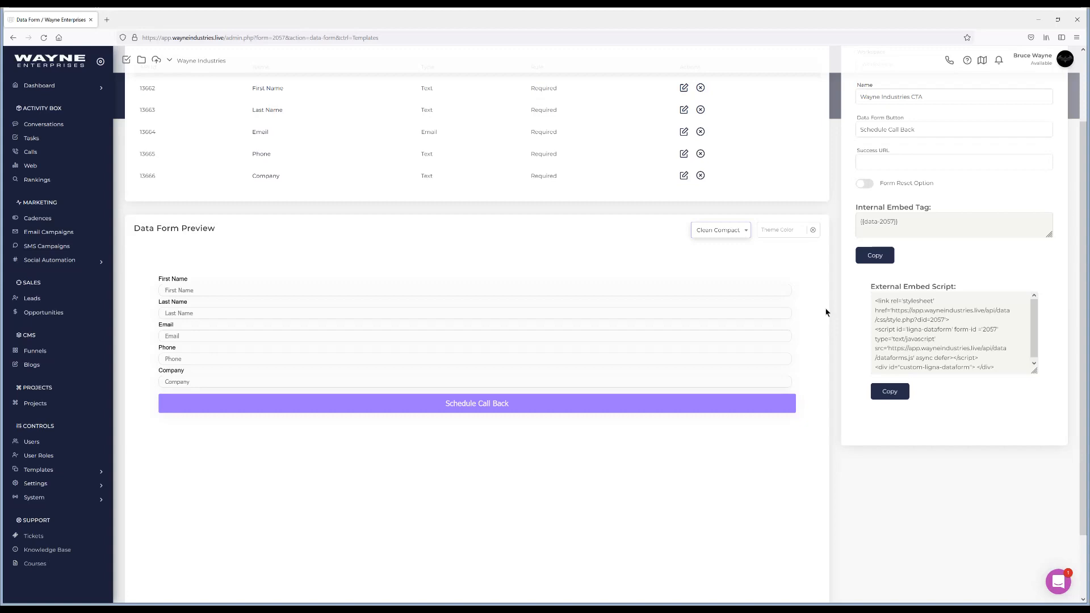
left_click(731, 235)
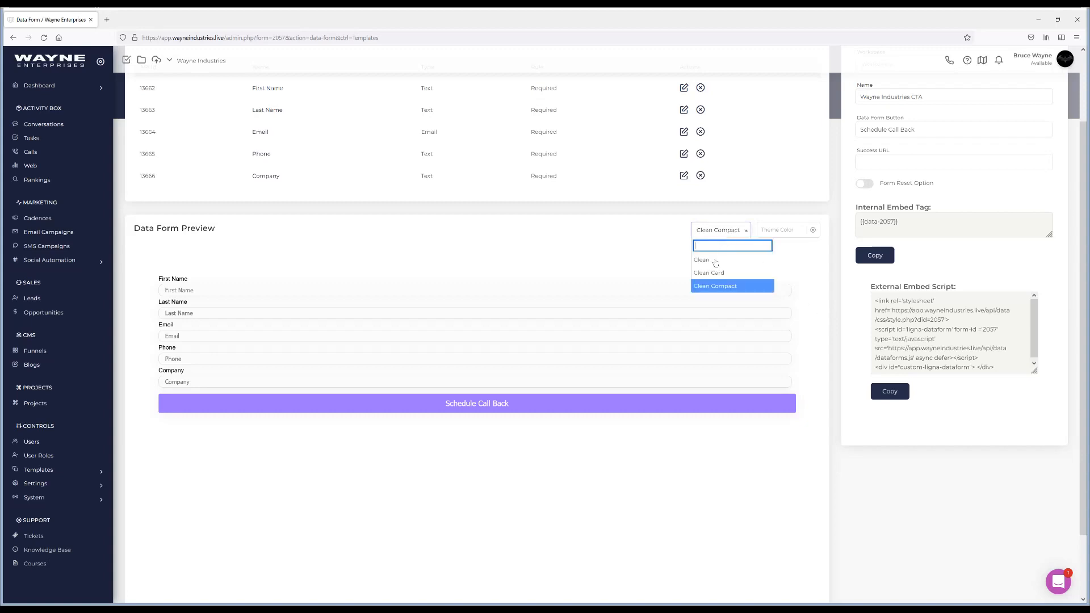
left_click(715, 273)
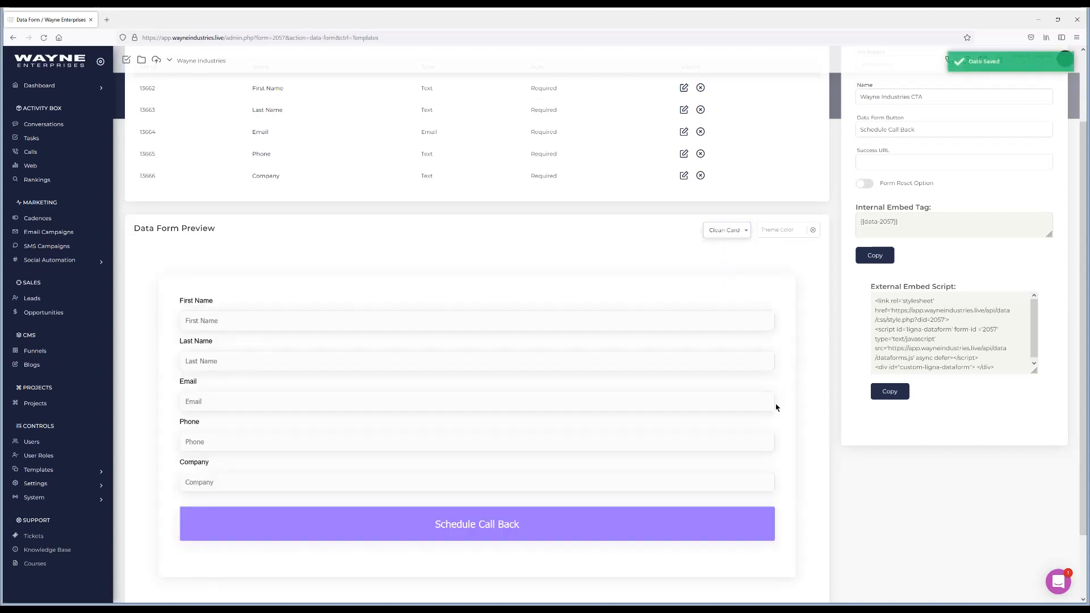
Step: Set the data form's theme color to the near-black #0C0909 and apply it to the preview
left_click(782, 230)
left_click(794, 269)
mouse_move(794, 269)
left_mouse_down()
mouse_move(804, 257)
mouse_move(762, 288)
left_mouse_up()
left_click(642, 246)
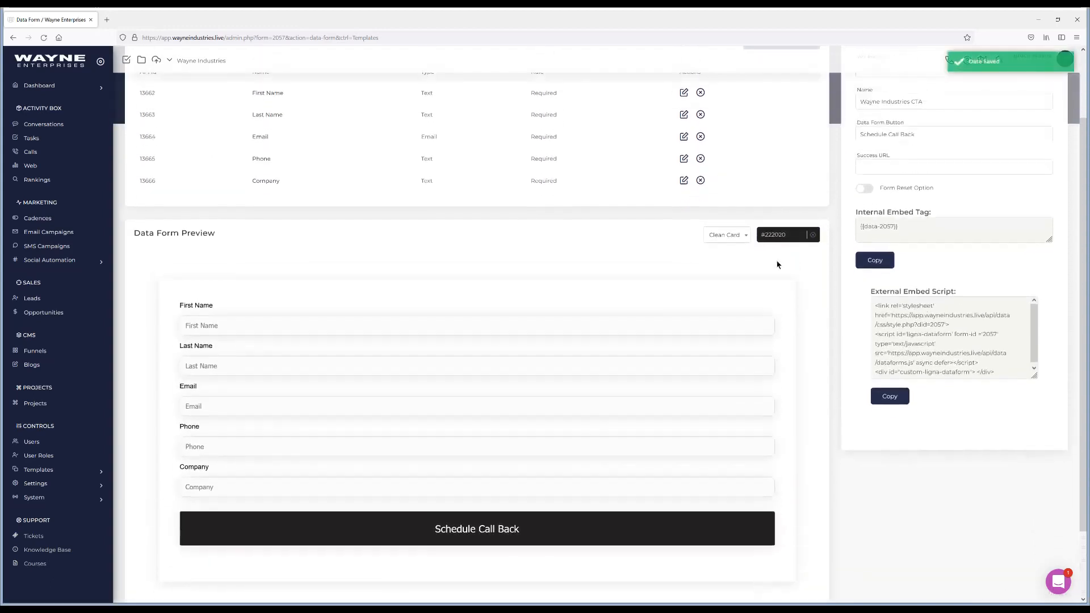
left_click_drag(772, 298, 772, 303)
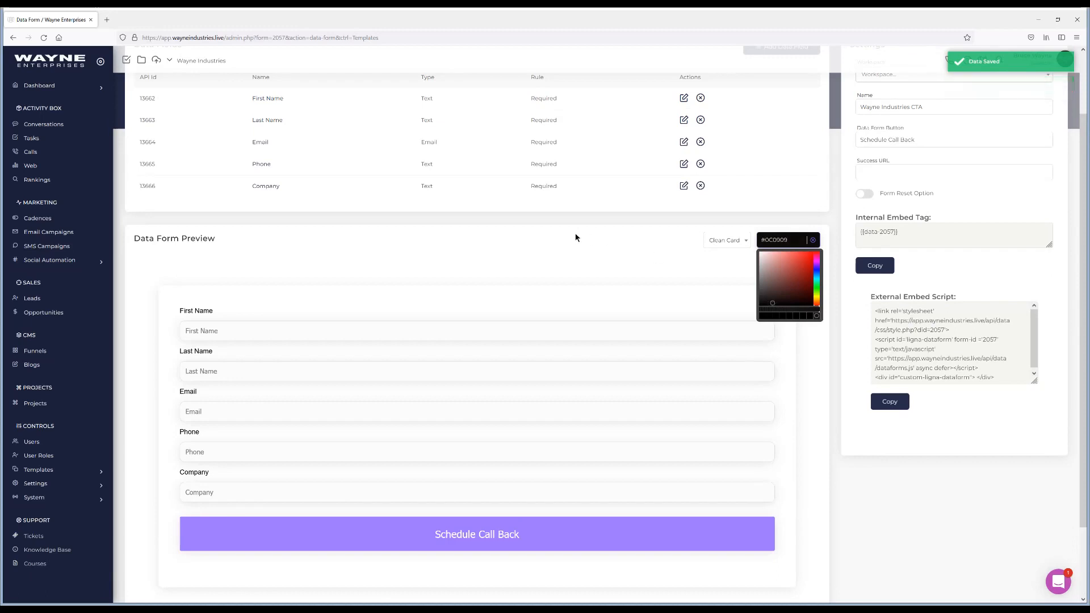
left_click(593, 250)
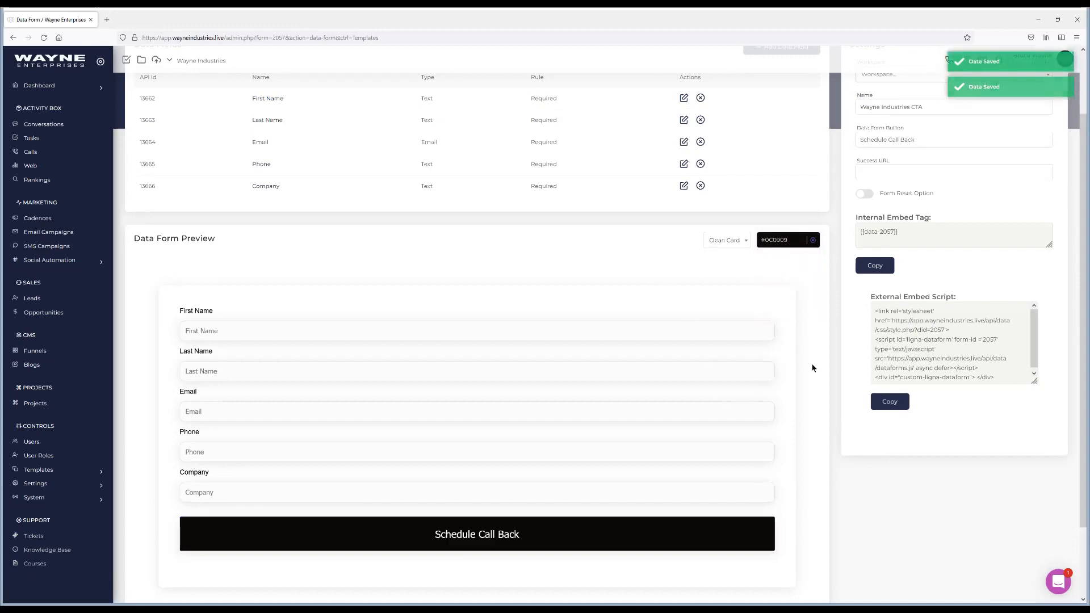
Step: Copy the data form's external embed script
scroll(812, 367, "up", 3)
scroll(812, 368, "down", 3)
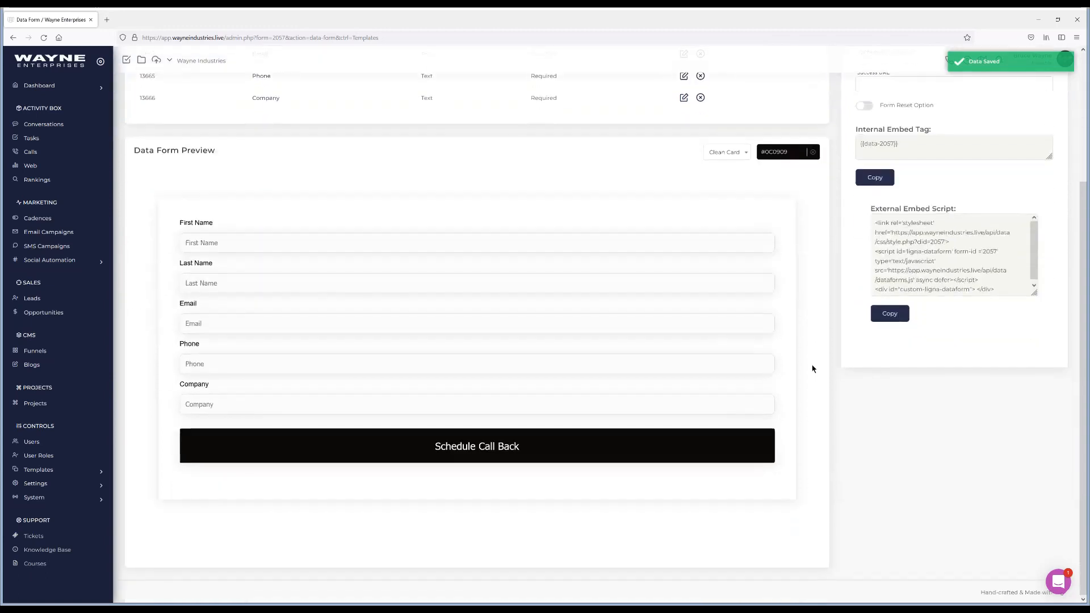
scroll(811, 368, "up", 1)
left_click(891, 359)
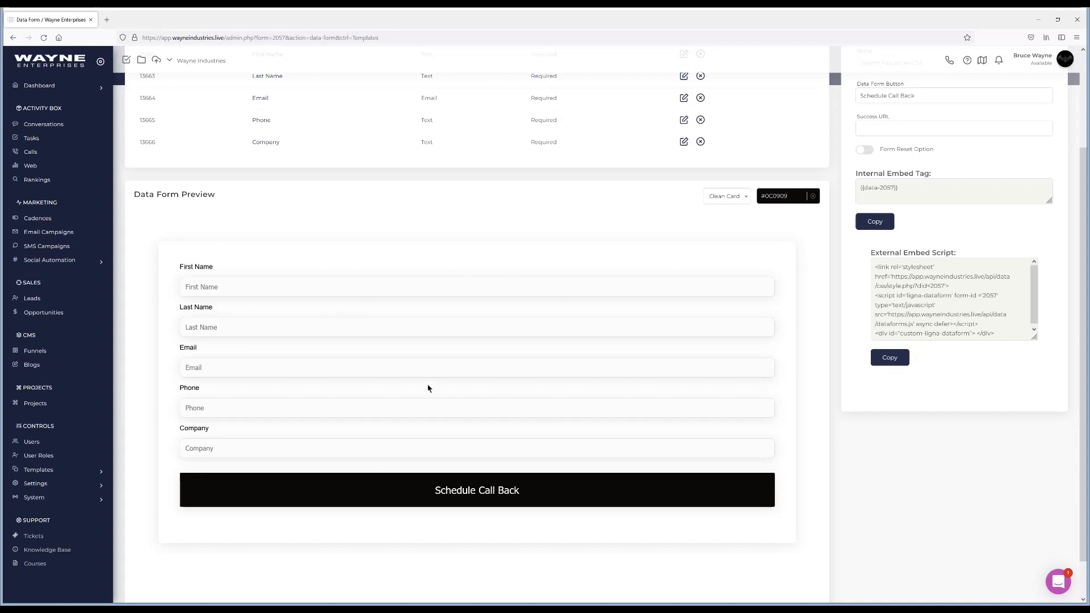
scroll(506, 468, "up", 3)
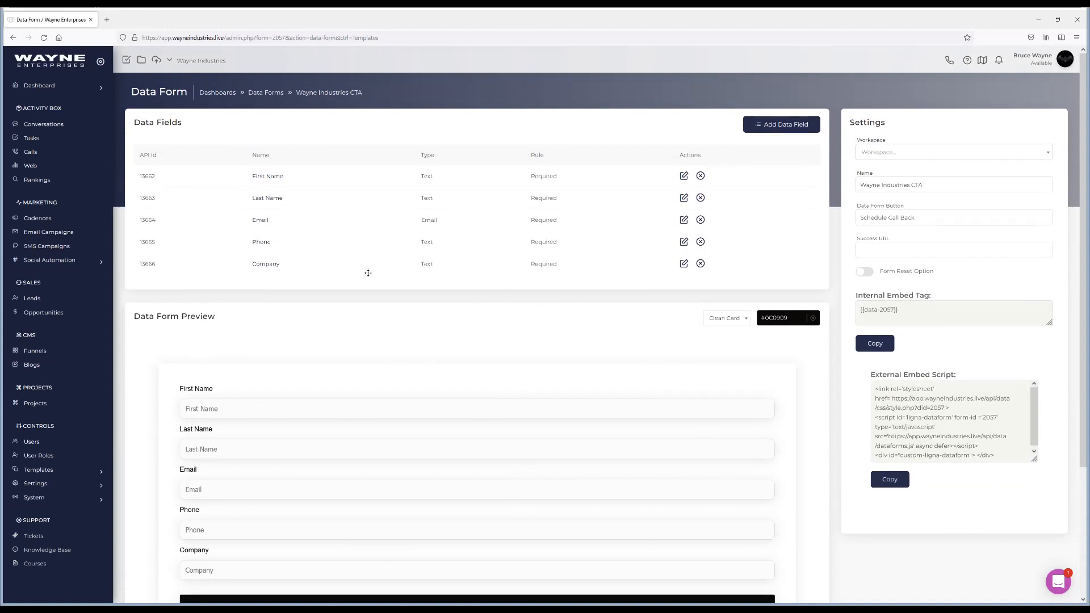
scroll(383, 341, "down", 2)
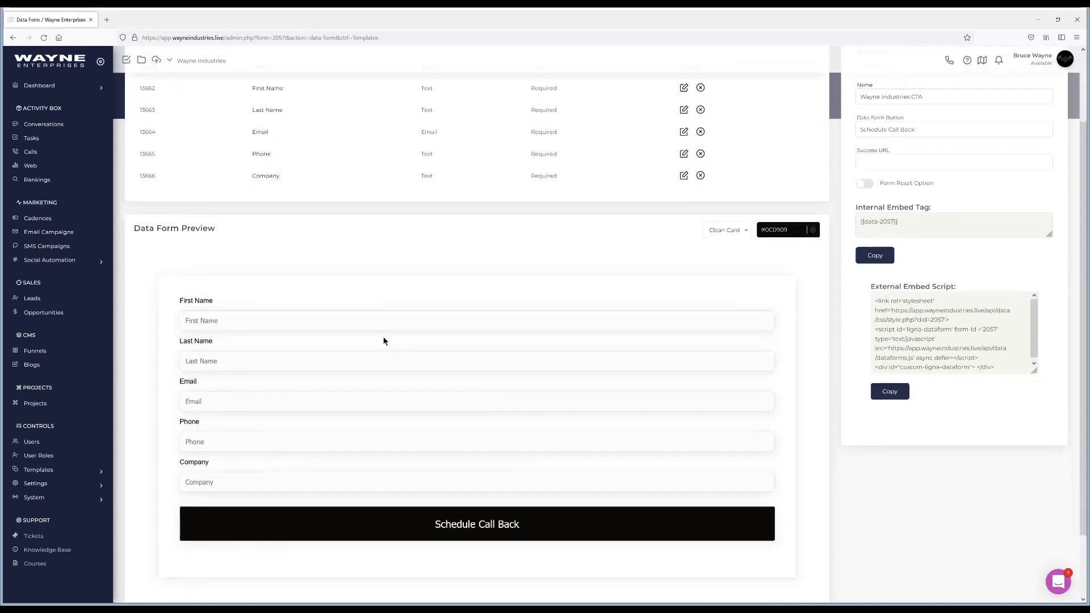
scroll(384, 340, "up", 2)
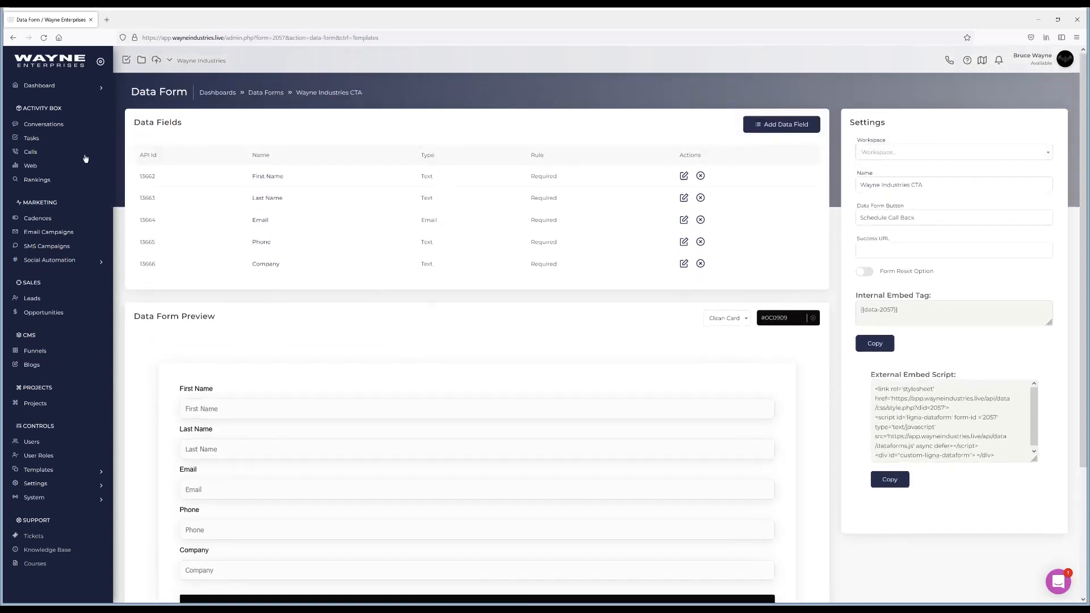
scroll(415, 372, "down", 2)
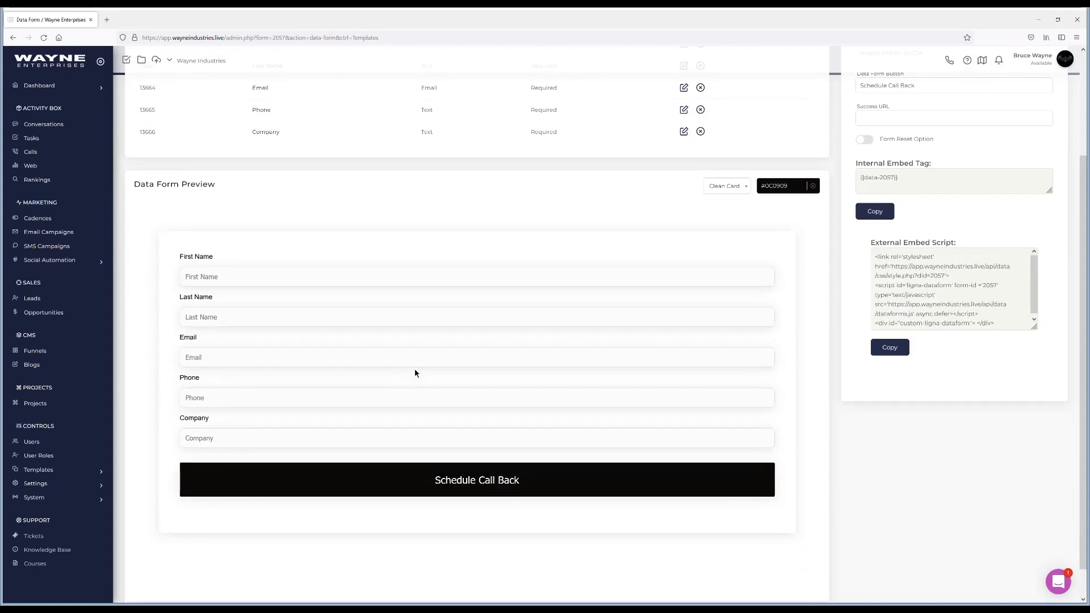
scroll(415, 373, "up", 2)
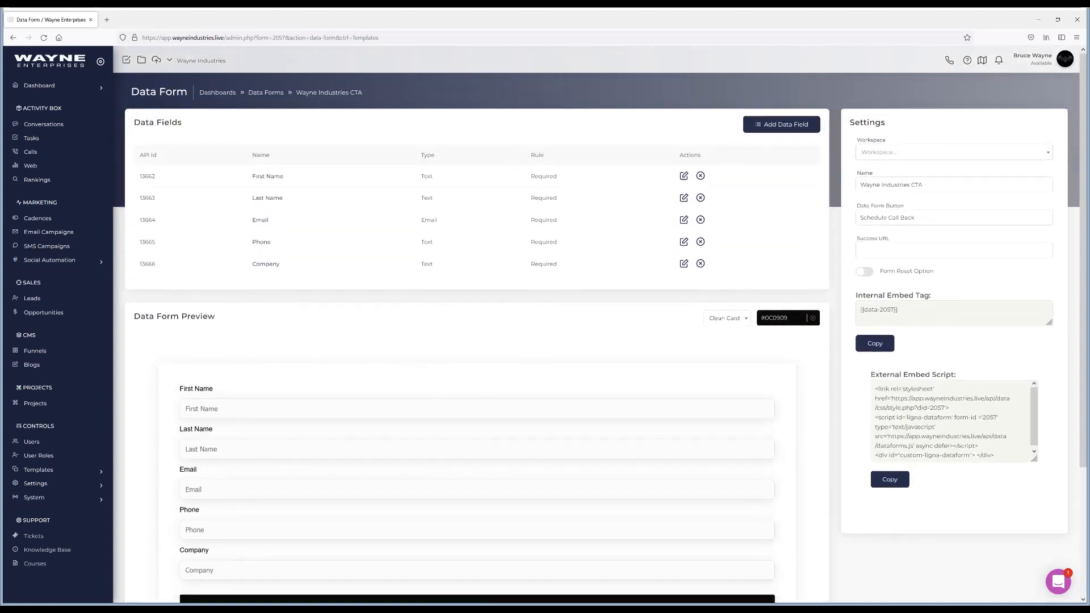